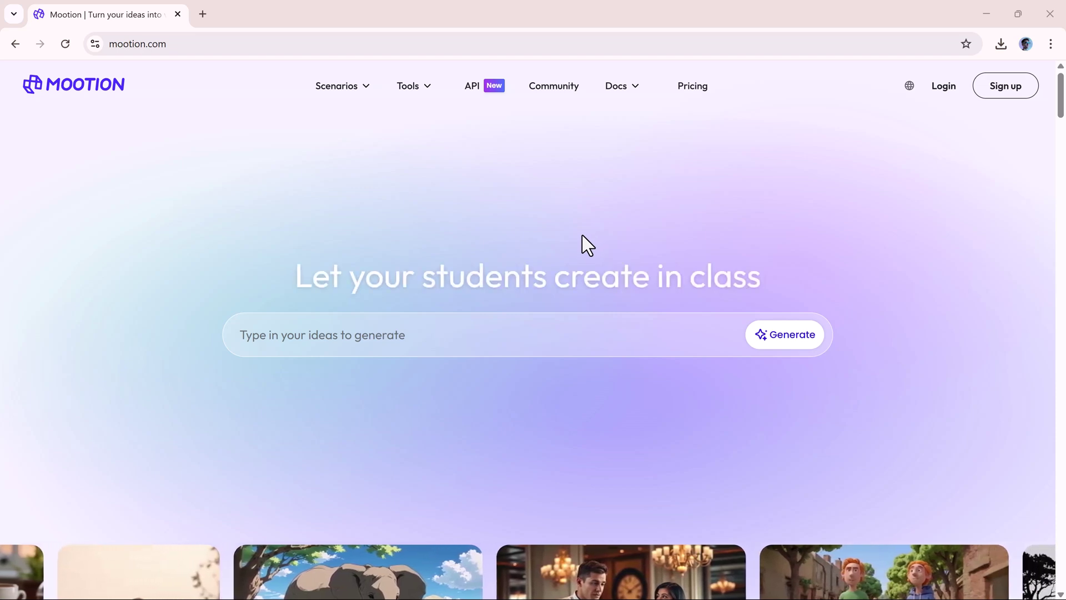
Scroll down through the gallery of example videos.
scroll(582, 235, "down", 6)
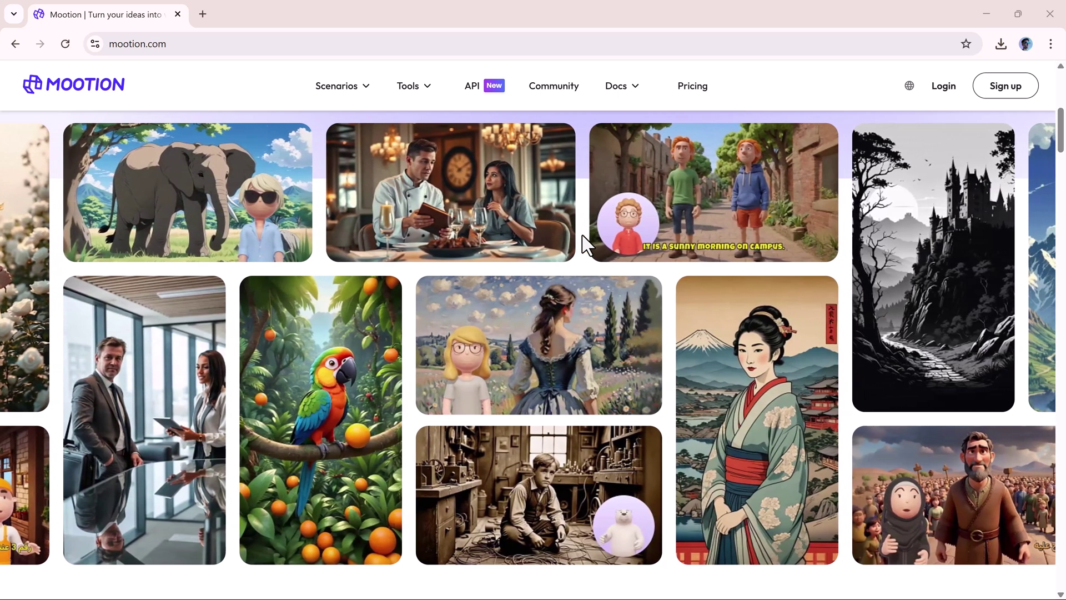
scroll(582, 235, "down", 6)
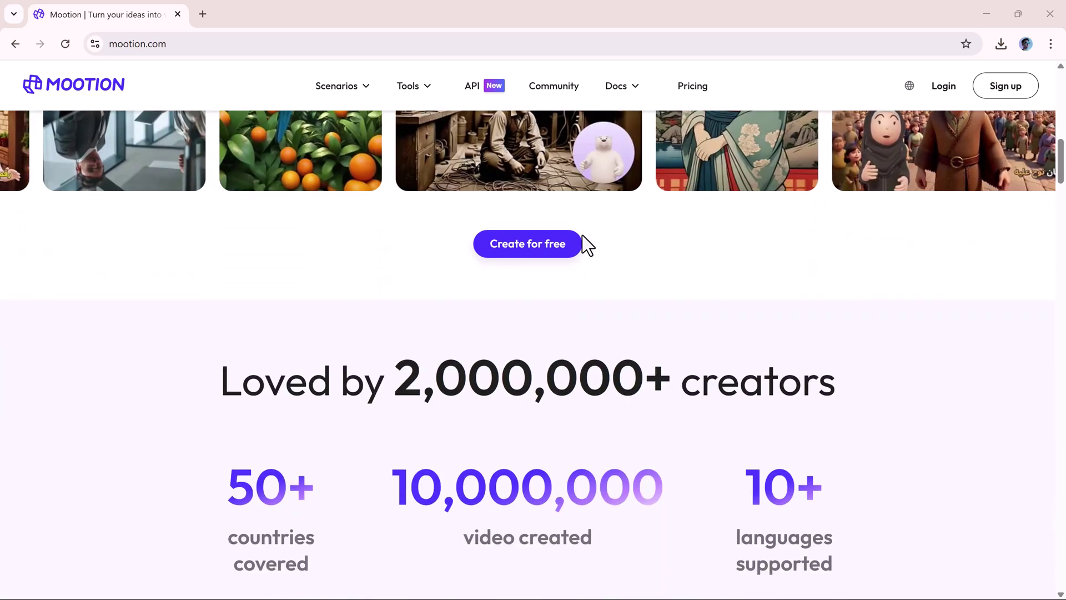
scroll(582, 235, "down", 3)
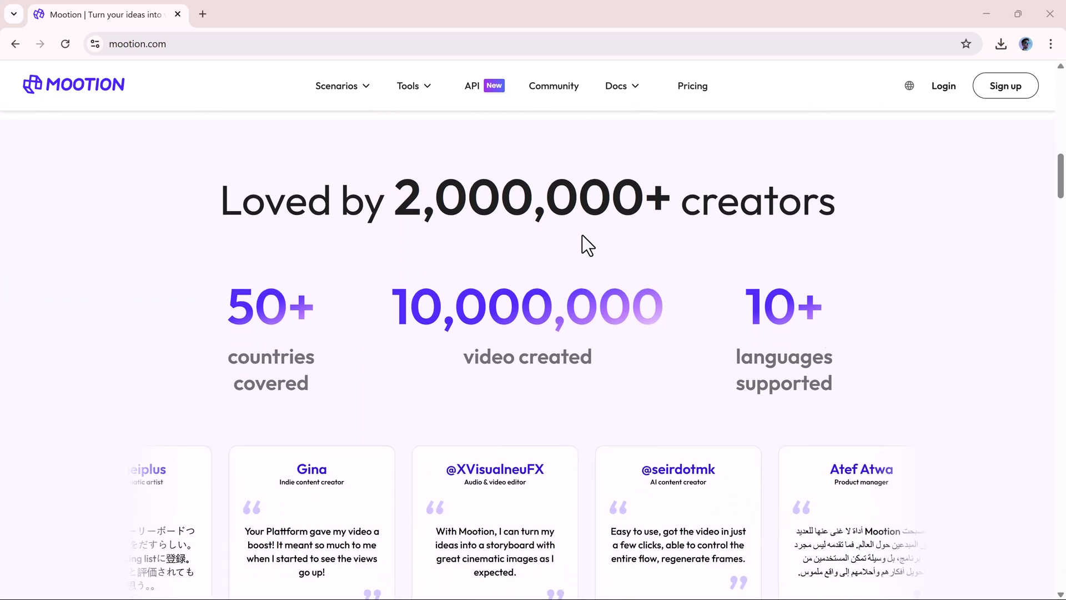
scroll(582, 235, "down", 1)
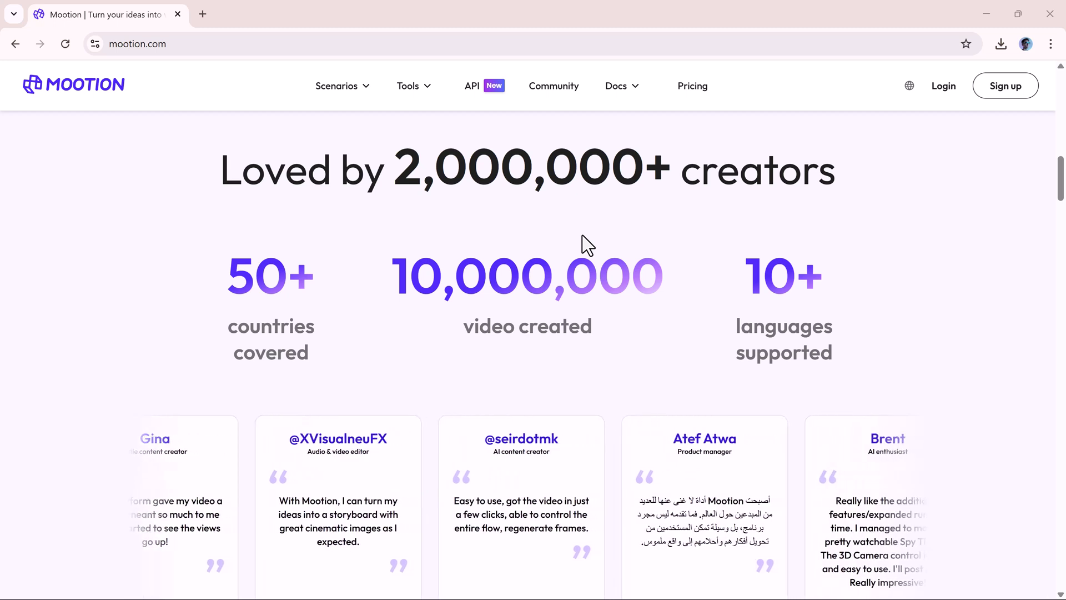
scroll(582, 235, "down", 1)
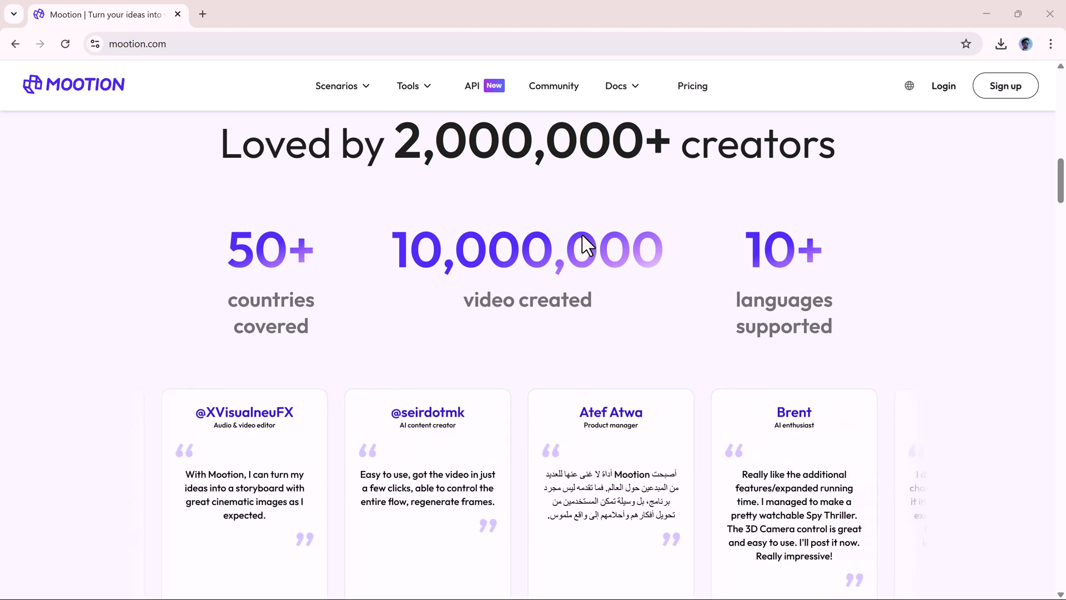
scroll(581, 235, "down", 3)
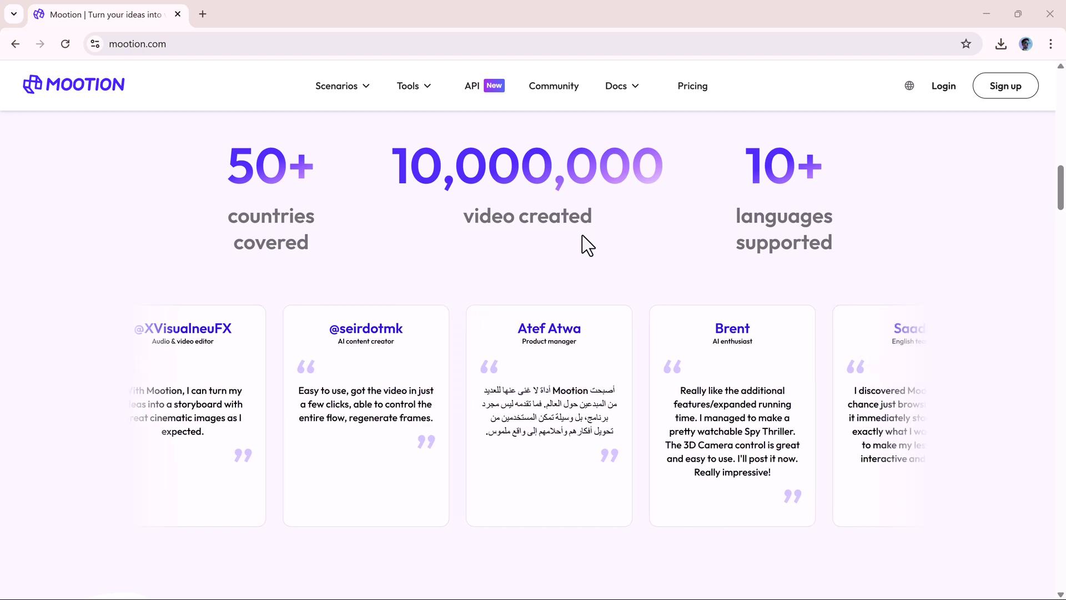
scroll(582, 235, "down", 12)
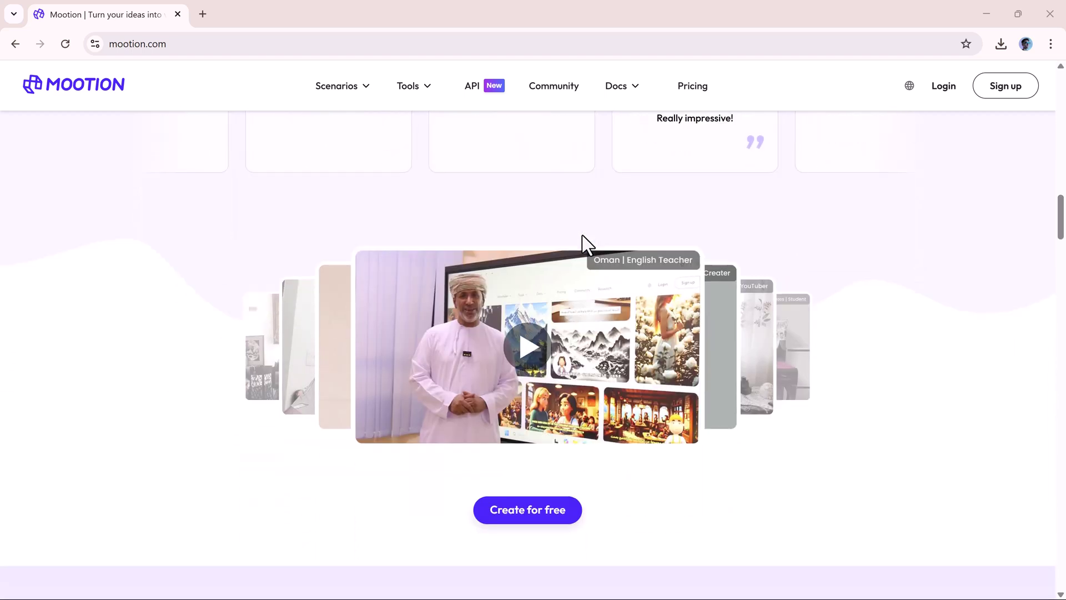
scroll(582, 235, "down", 3)
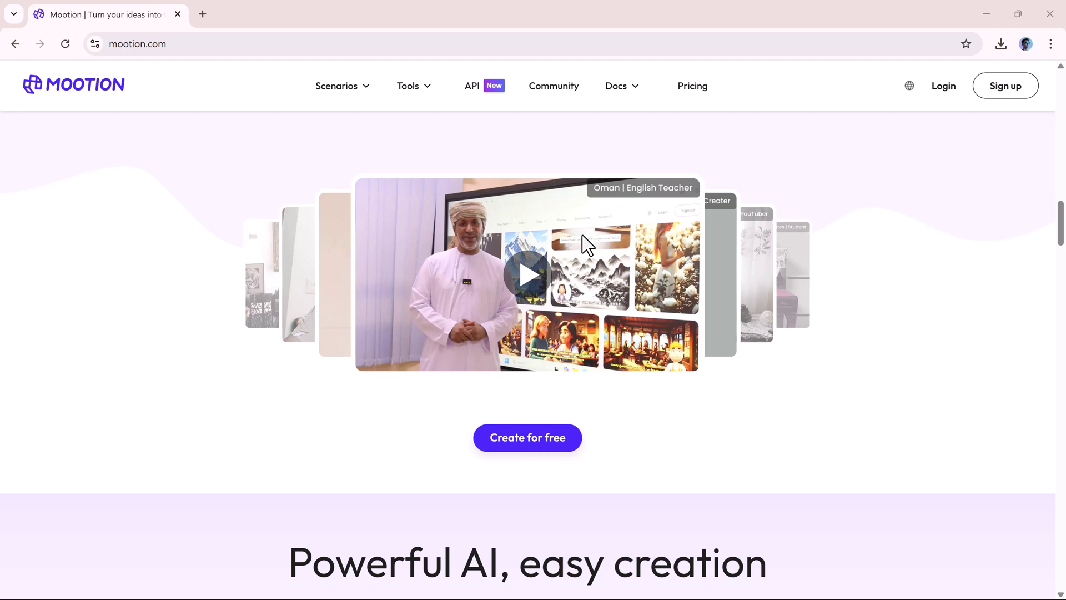
scroll(582, 235, "down", 12)
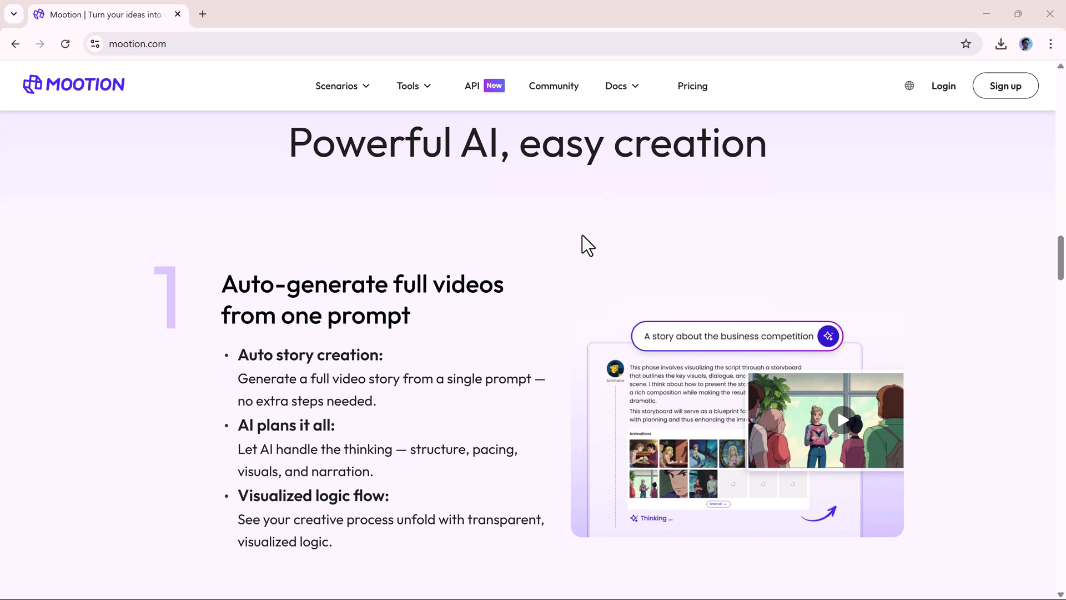
scroll(582, 235, "down", 8)
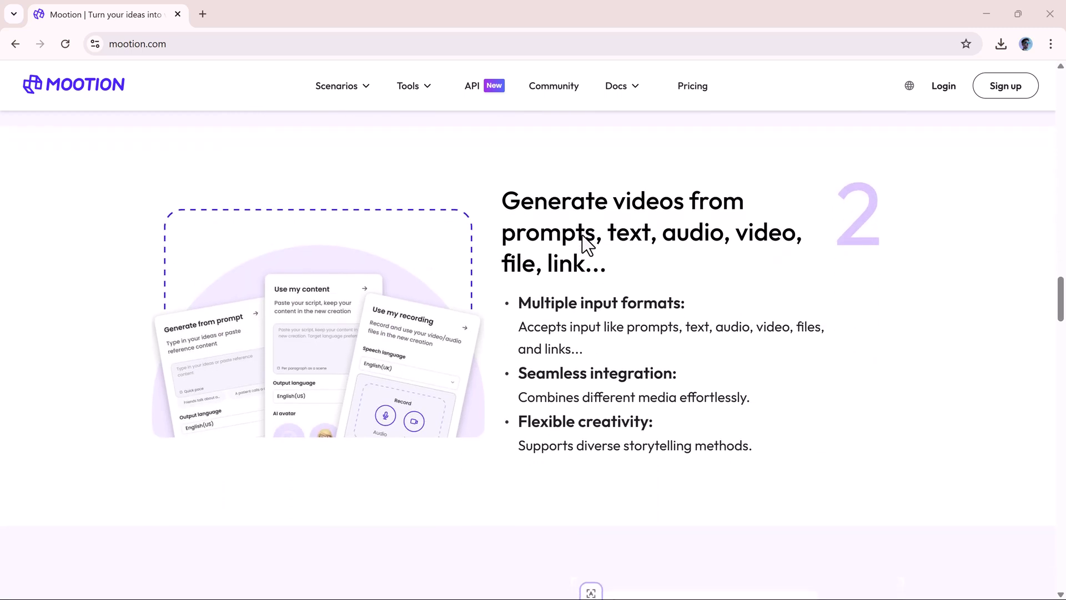
scroll(582, 234, "down", 7)
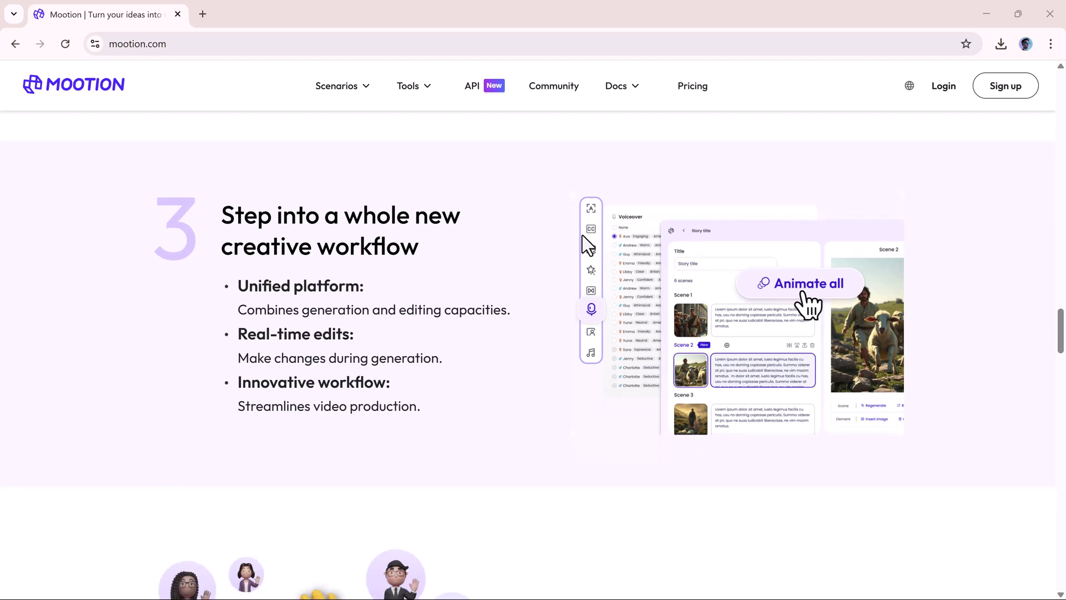
scroll(582, 235, "down", 7)
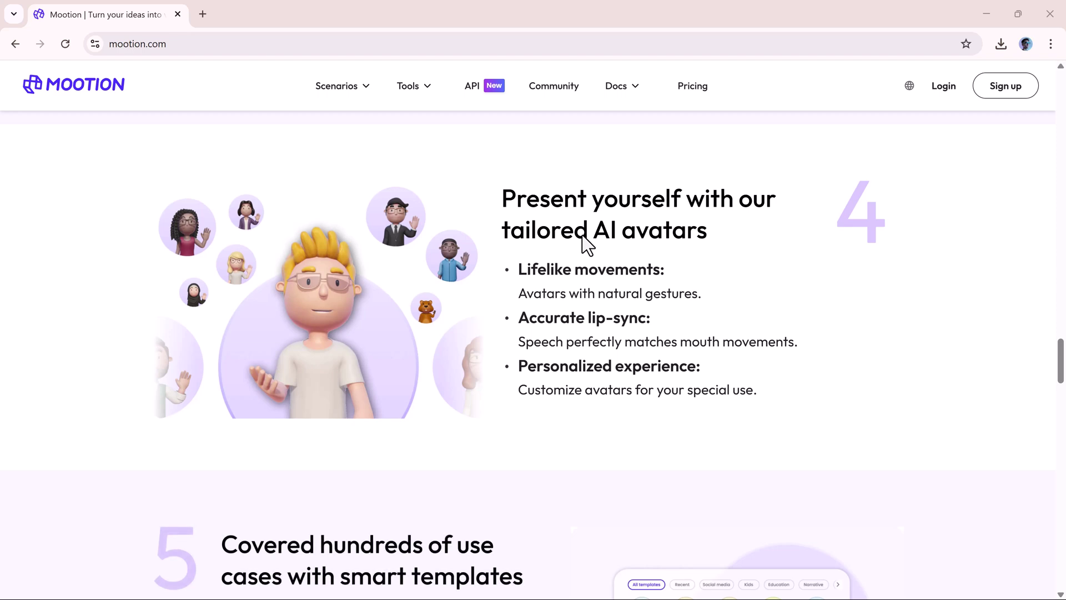
scroll(582, 235, "down", 6)
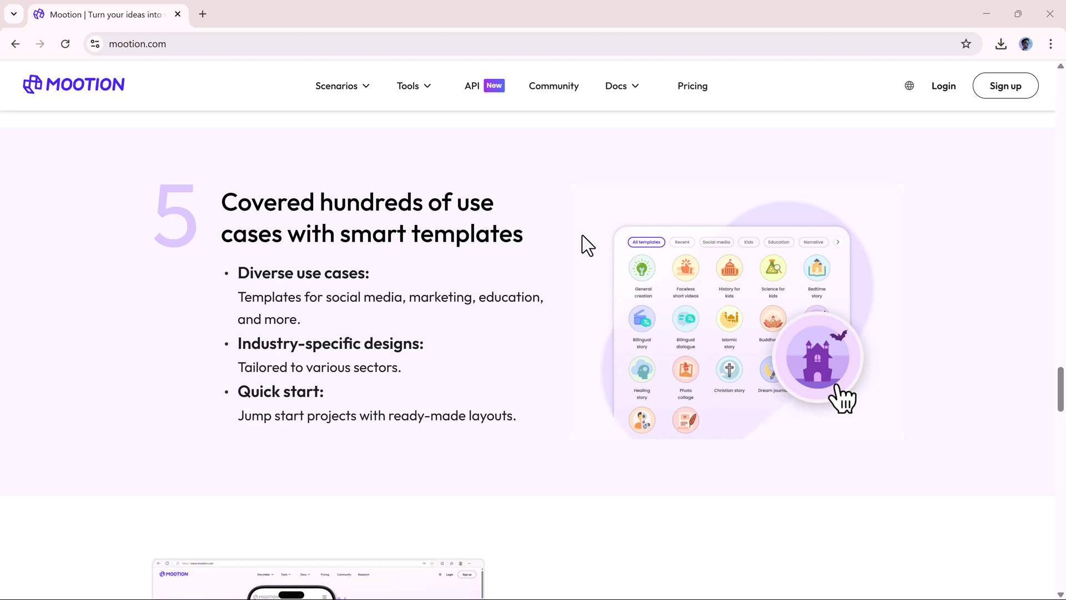
scroll(582, 235, "down", 7)
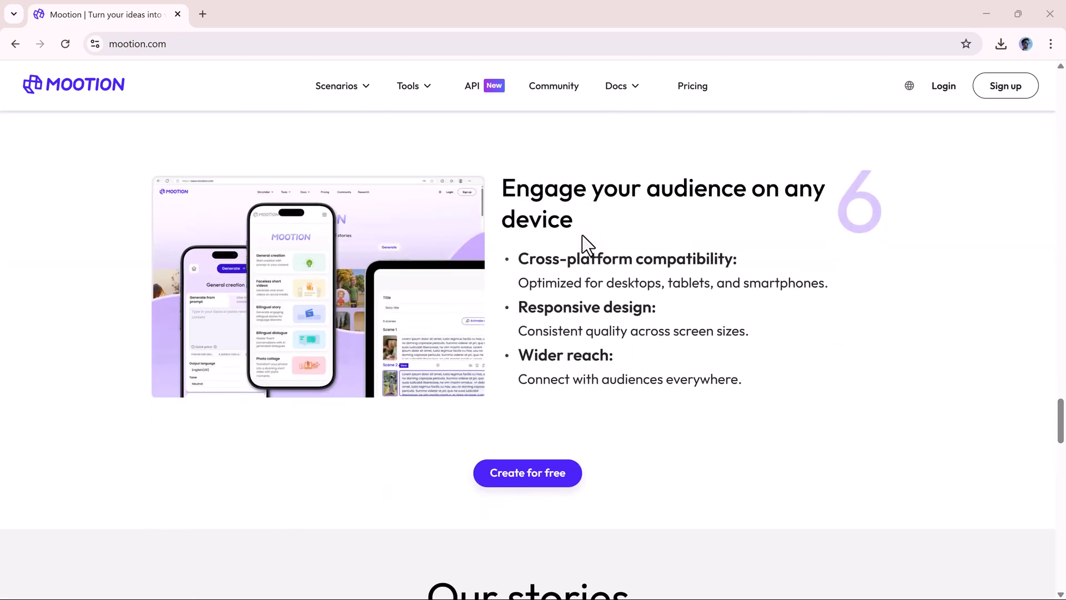
scroll(582, 235, "down", 7)
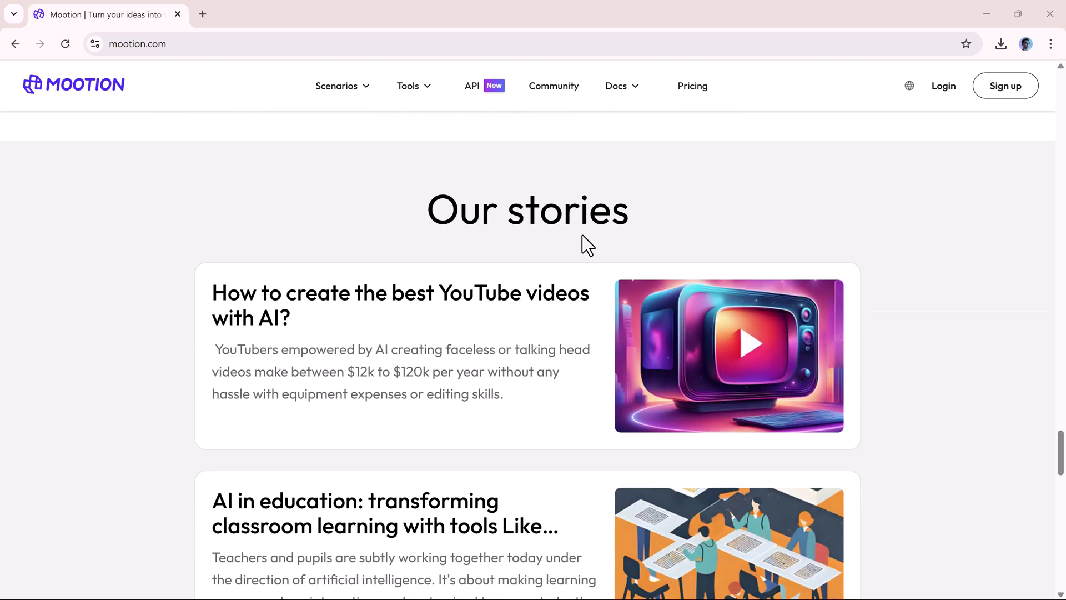
scroll(582, 235, "down", 3)
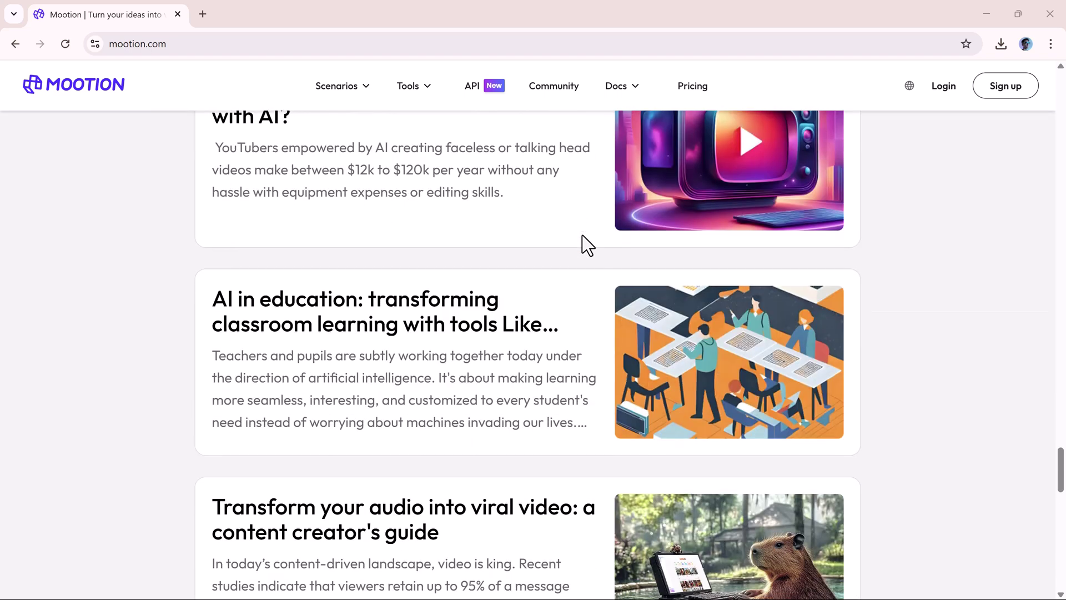
scroll(581, 235, "down", 6)
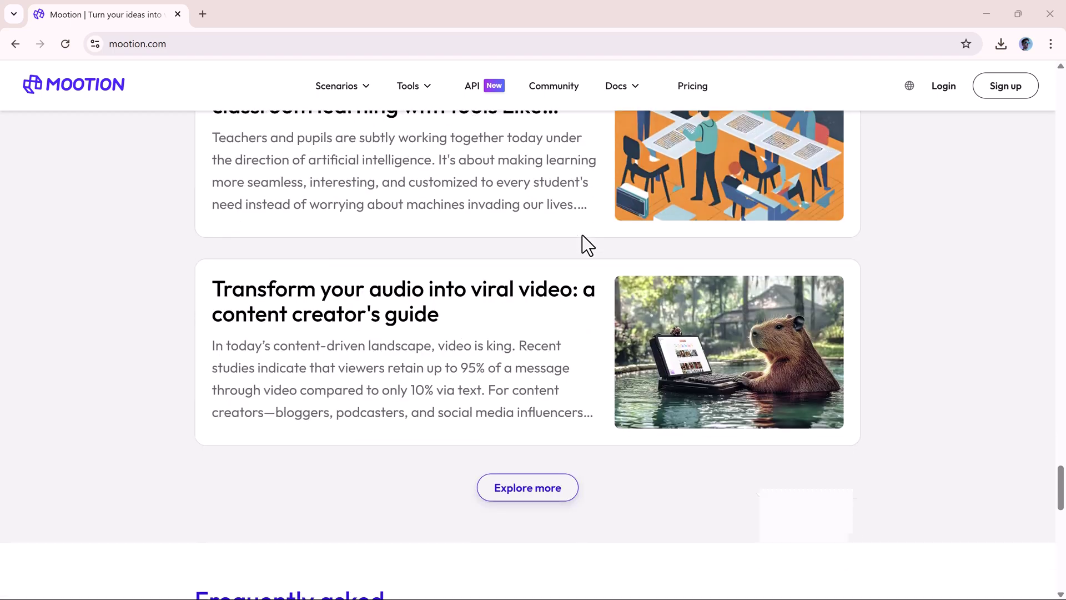
scroll(582, 235, "down", 8)
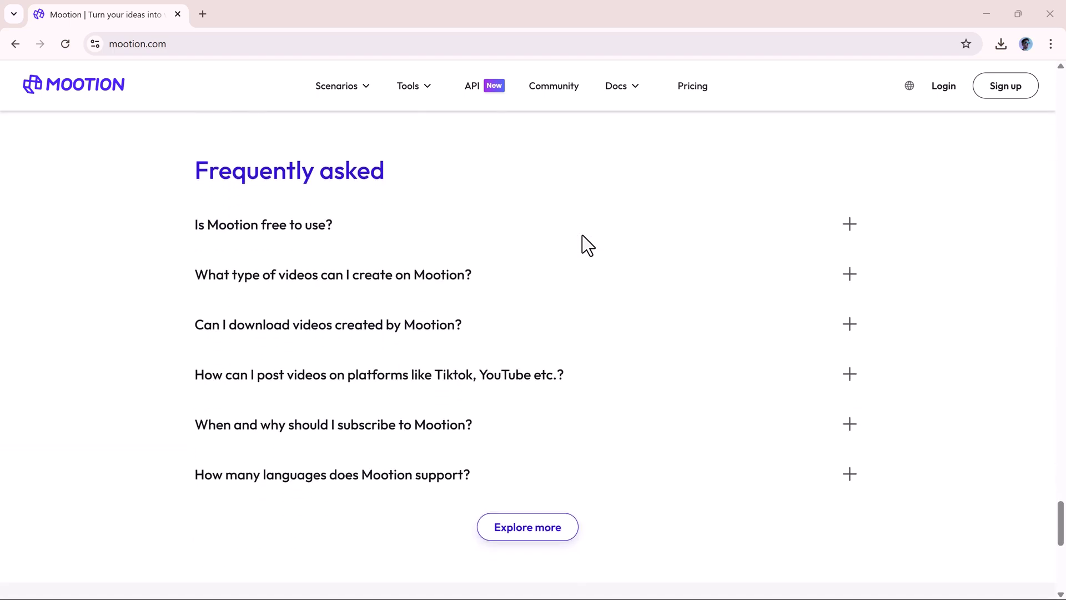
scroll(582, 235, "down", 5)
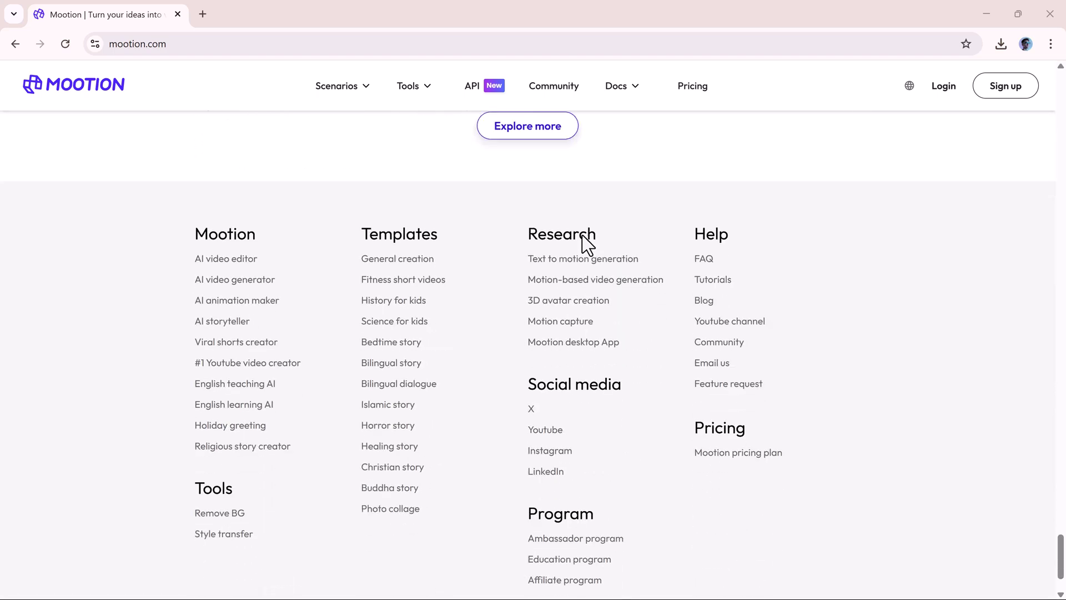
scroll(582, 235, "up", 7)
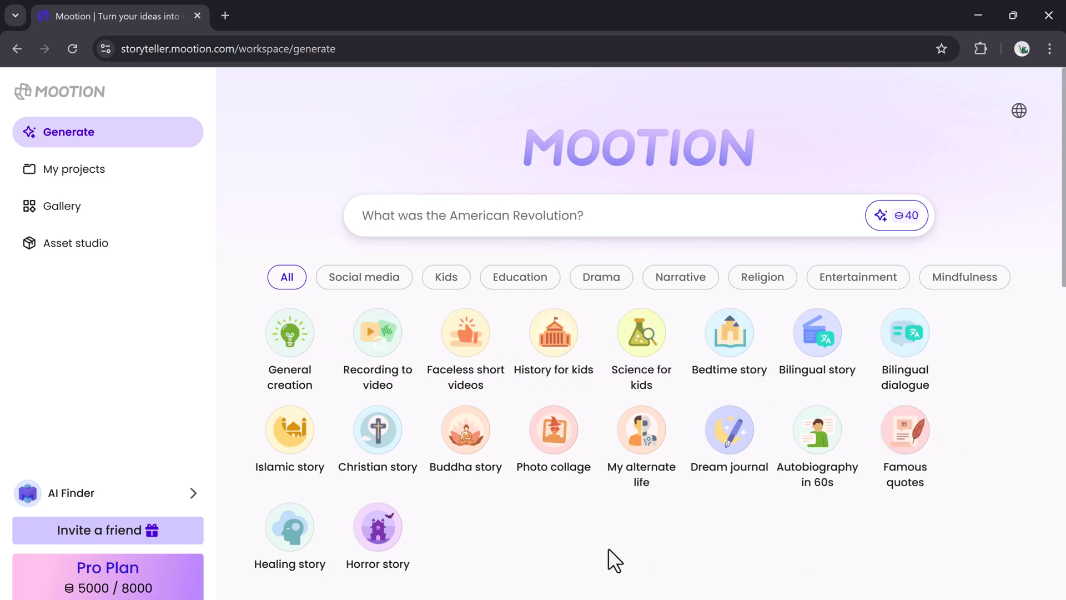
Filter templates by Social media, Kids, Education, Drama, Narrative, Religion, Entertainment, then Mindfulness.
left_click(394, 286)
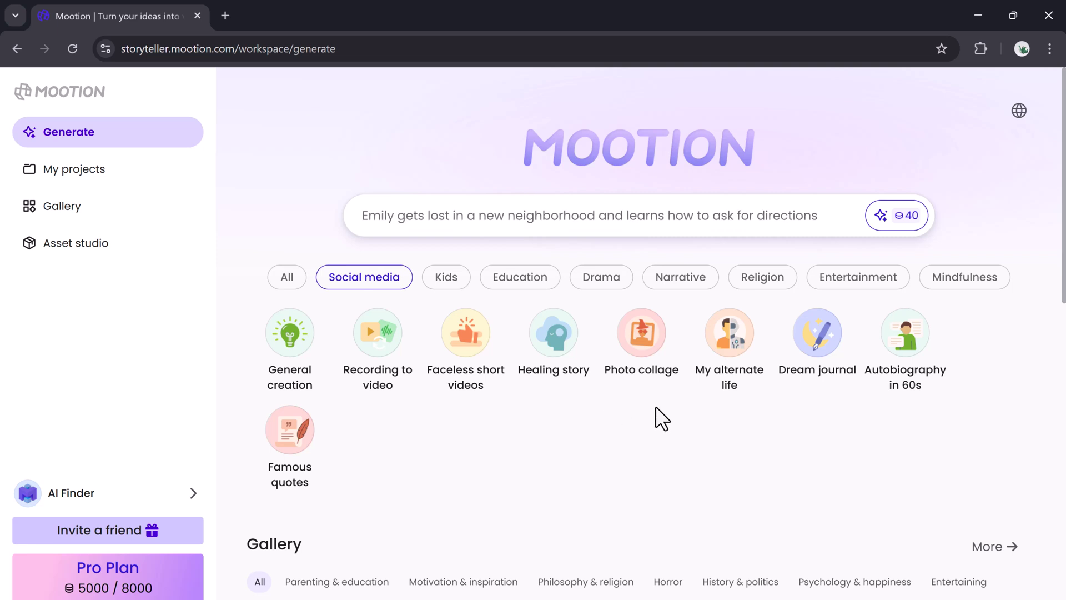
left_click(456, 279)
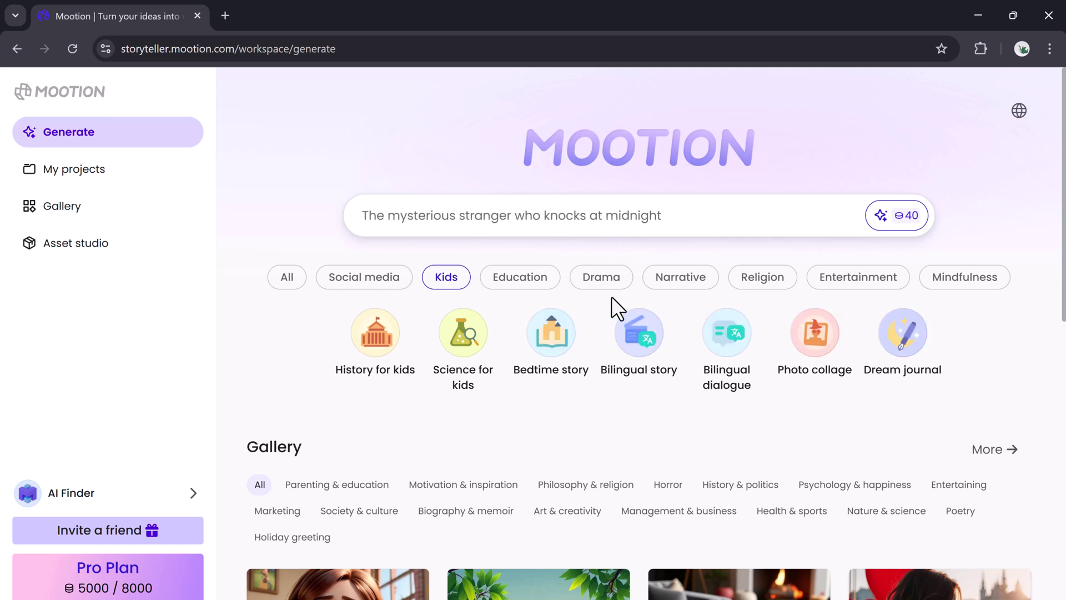
left_click(530, 276)
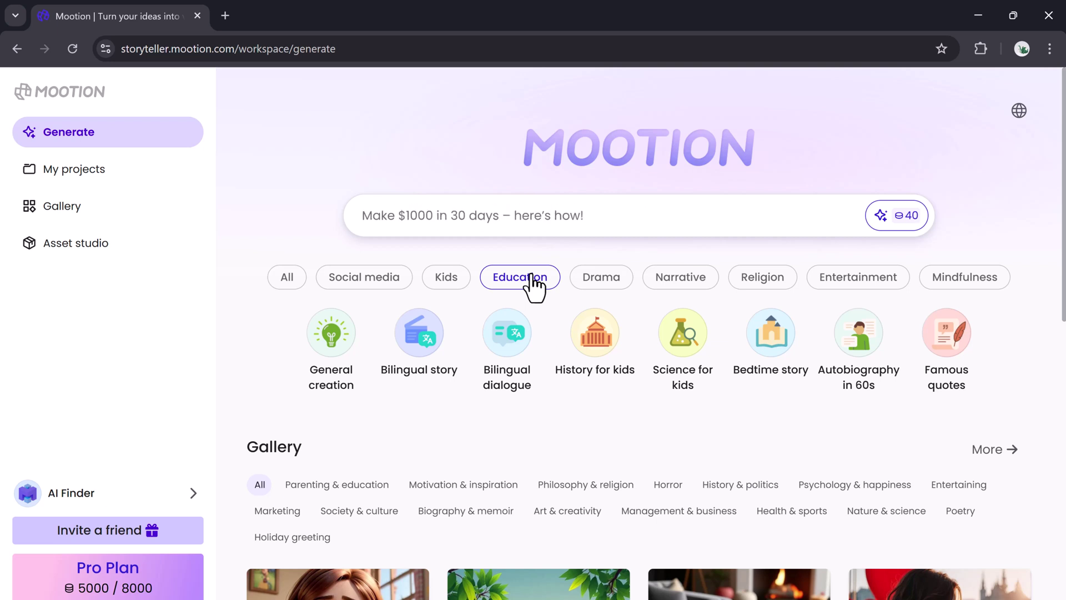
left_click(589, 283)
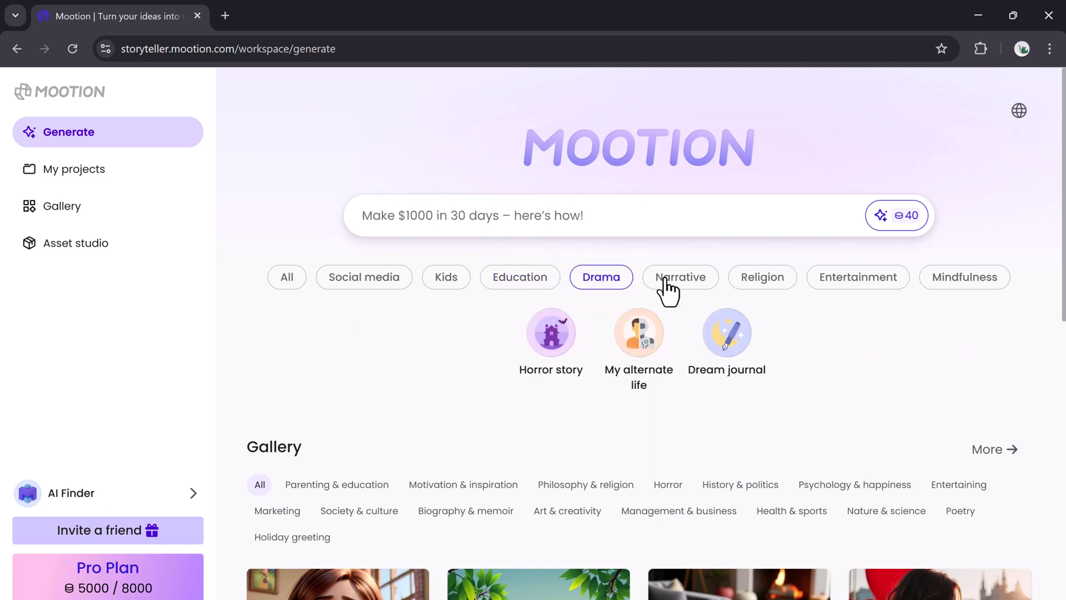
left_click(678, 288)
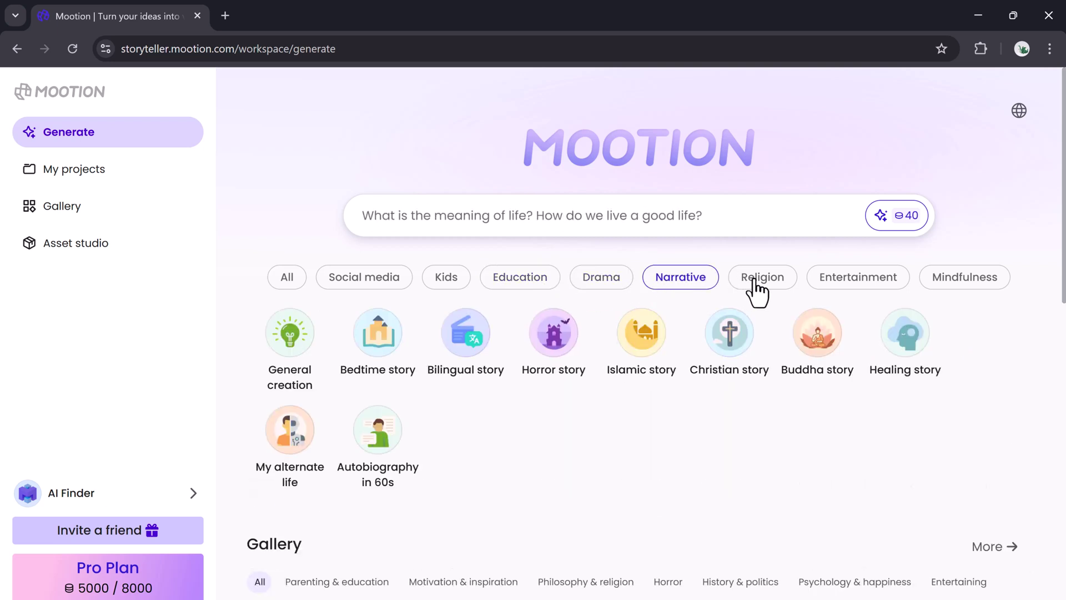
left_click(756, 289)
left_click(837, 287)
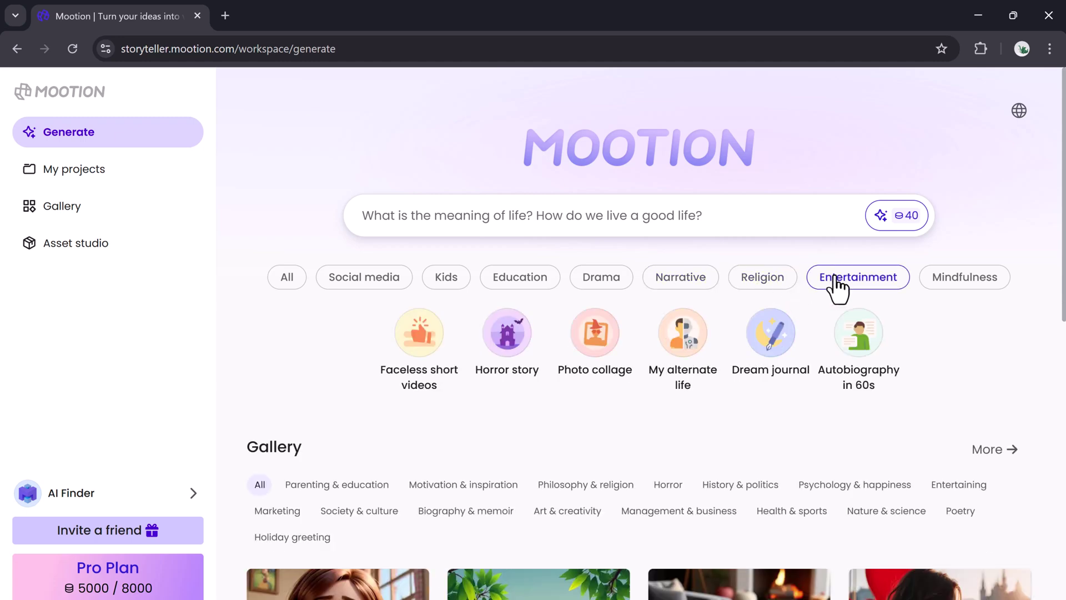
left_click(930, 282)
Browse the example video gallery, then go to the Generate page.
scroll(428, 268, "down", 5)
scroll(780, 417, "down", 5)
left_click(639, 498)
scroll(797, 374, "down", 10)
scroll(999, 483, "down", 10)
scroll(333, 361, "down", 1)
scroll(422, 380, "up", 8)
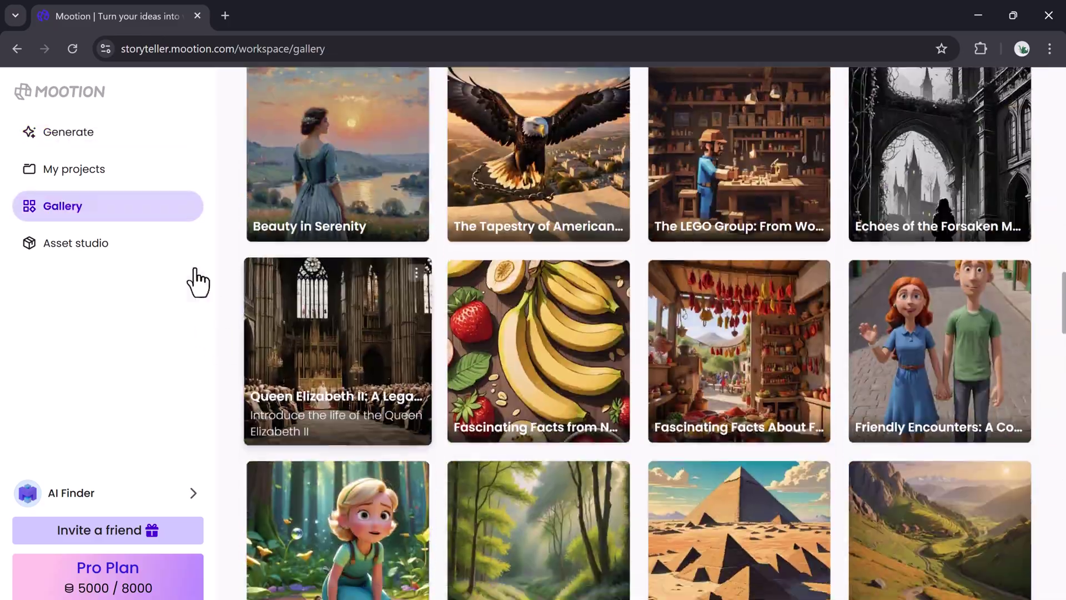
left_click(65, 146)
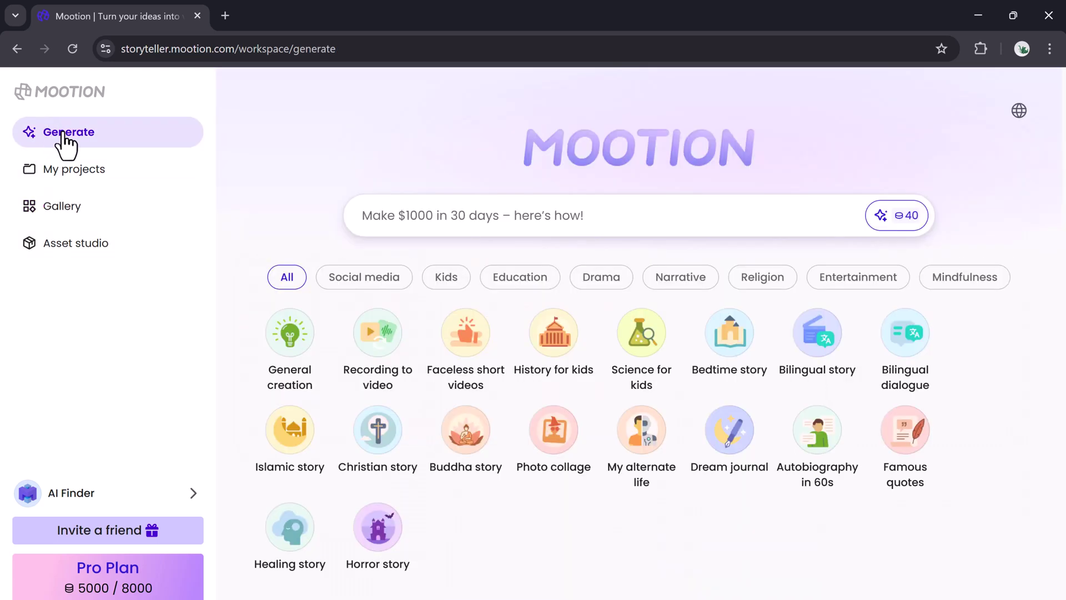
Generate a new story project from the idea 'The Cheeky Red Hen'.
left_click(549, 222)
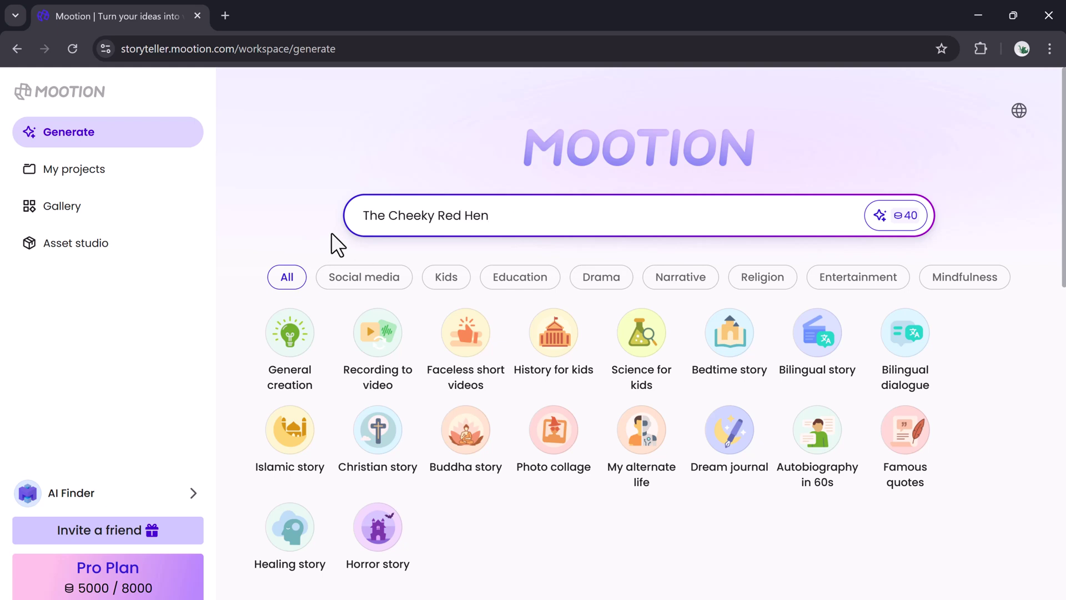
left_click(881, 221)
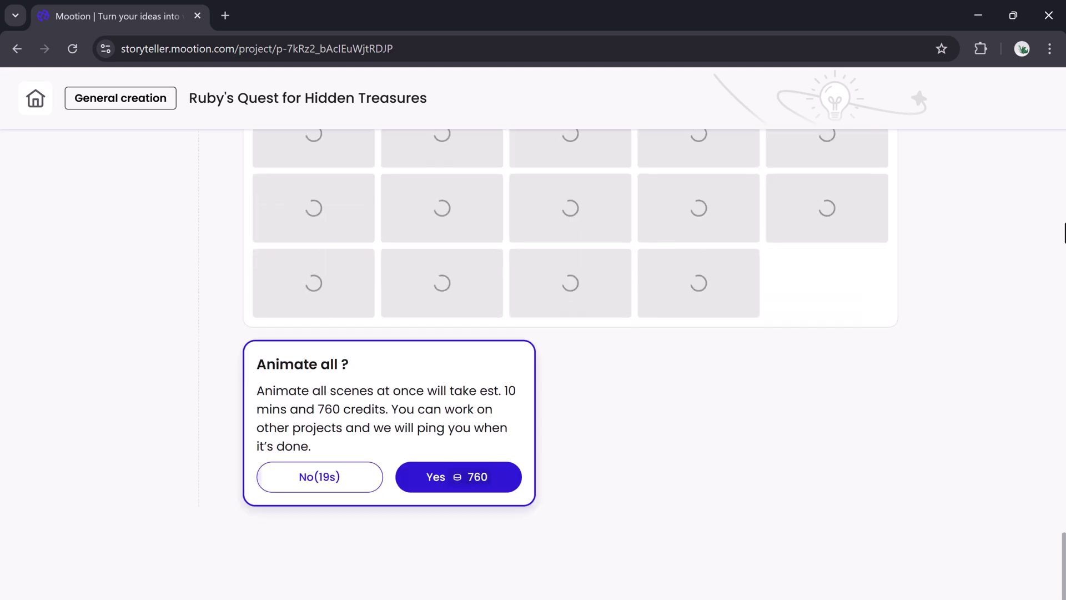
Accept the offer to animate all scenes for 760 credits.
scroll(575, 281, "up", 7)
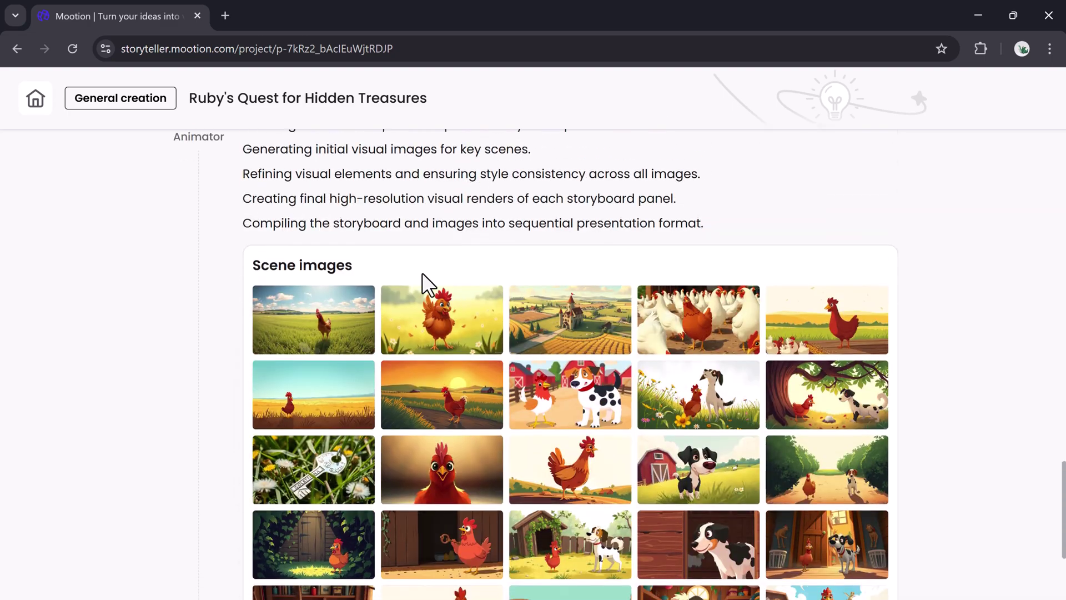
scroll(874, 341, "down", 6)
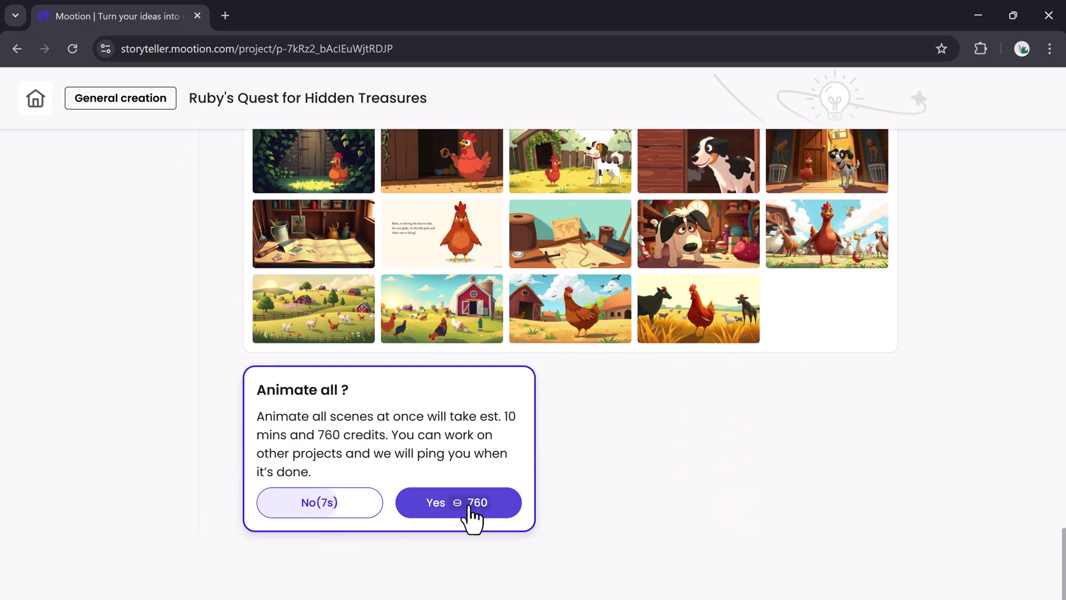
left_click(488, 503)
Open a scene clip from the Animations grid to preview it.
scroll(631, 416, "up", 5)
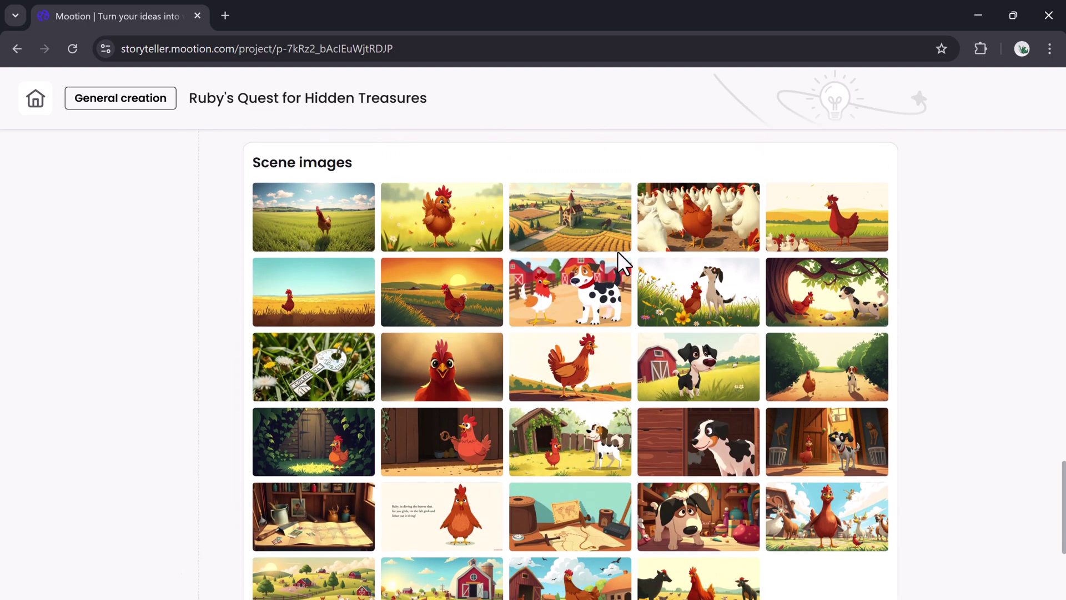
scroll(688, 269, "down", 1)
scroll(835, 431, "down", 10)
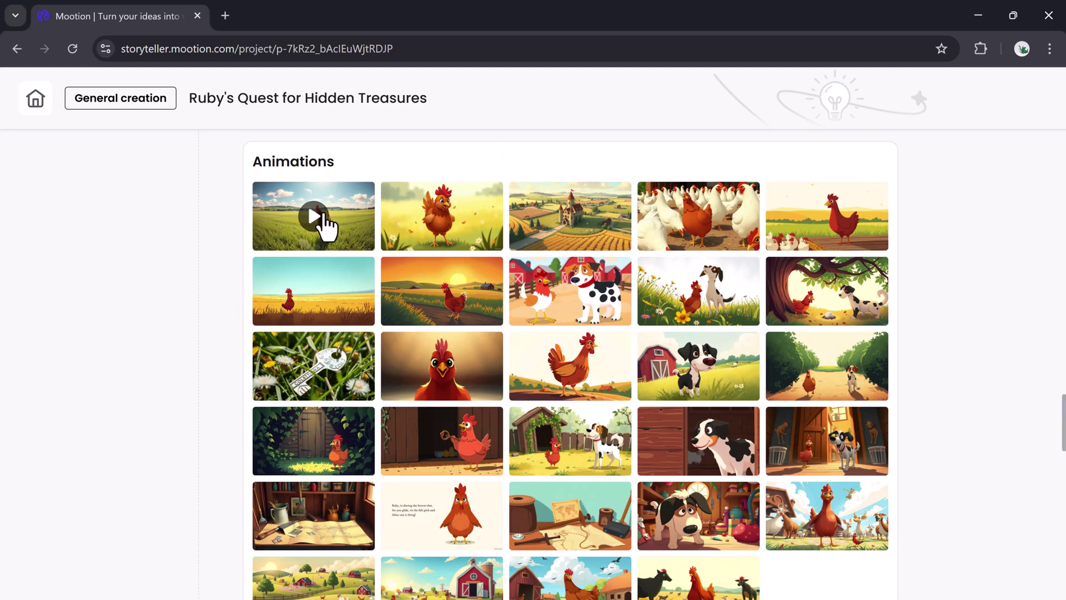
left_click(314, 216)
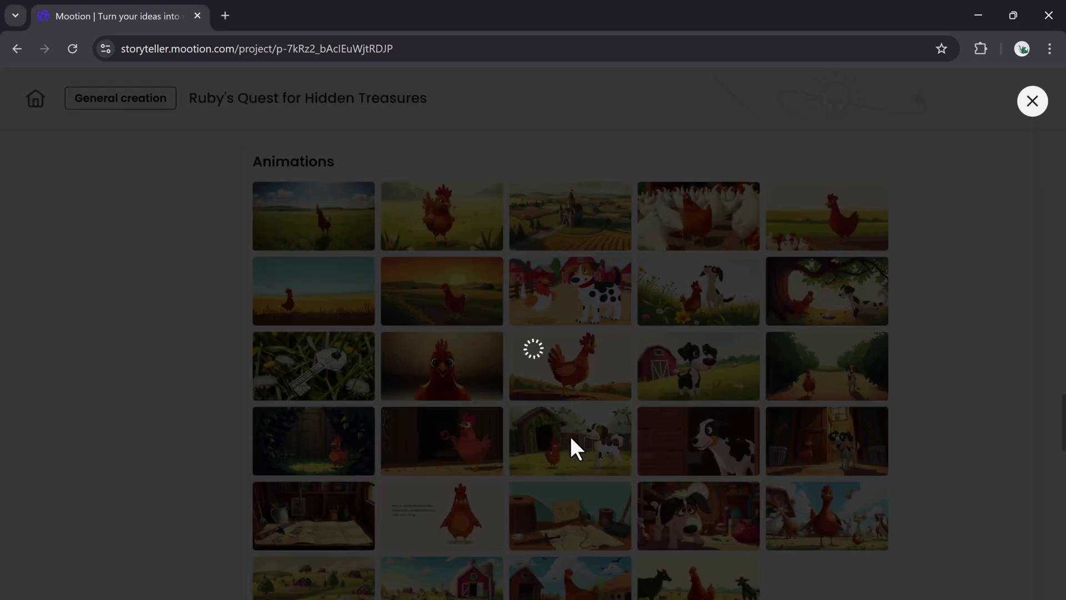
Play the hen-and-dog clip, close the preview, and scroll through the style and voiceover cards.
left_click(571, 437)
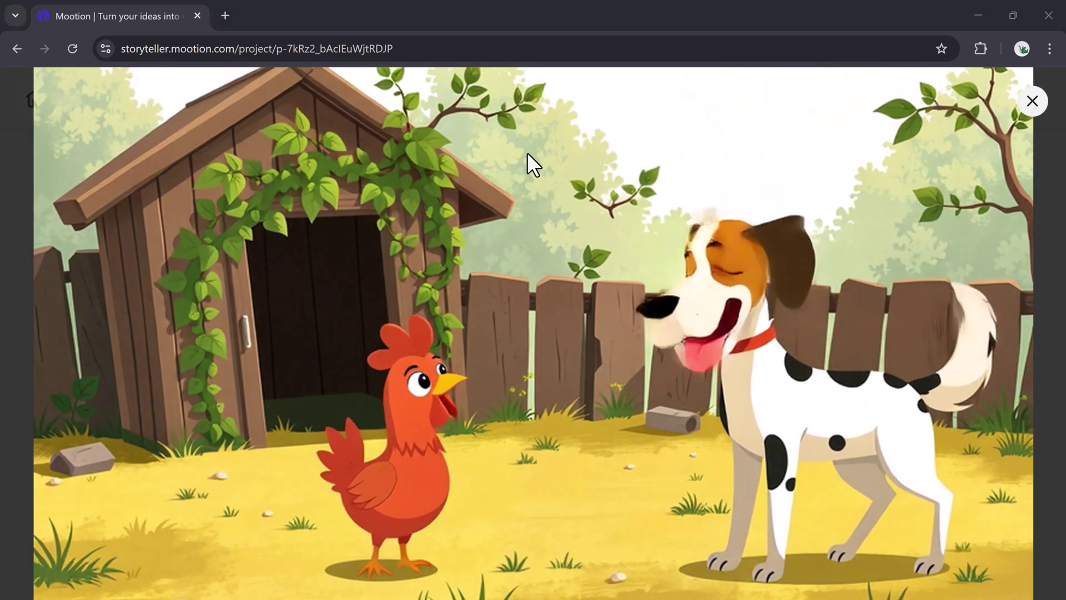
left_click(1032, 101)
scroll(716, 431, "down", 3)
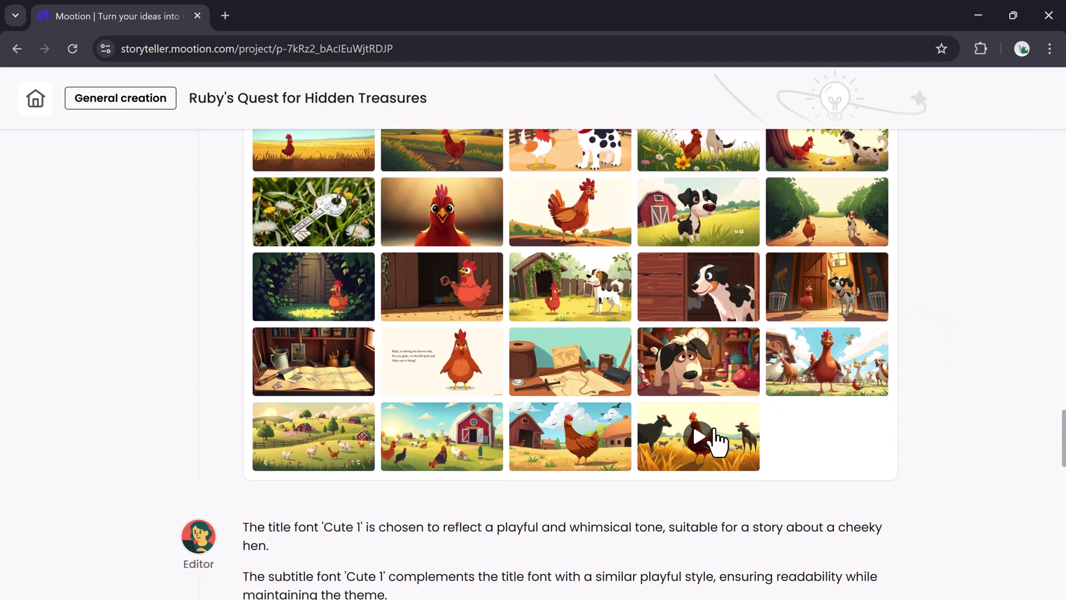
scroll(489, 344, "down", 4)
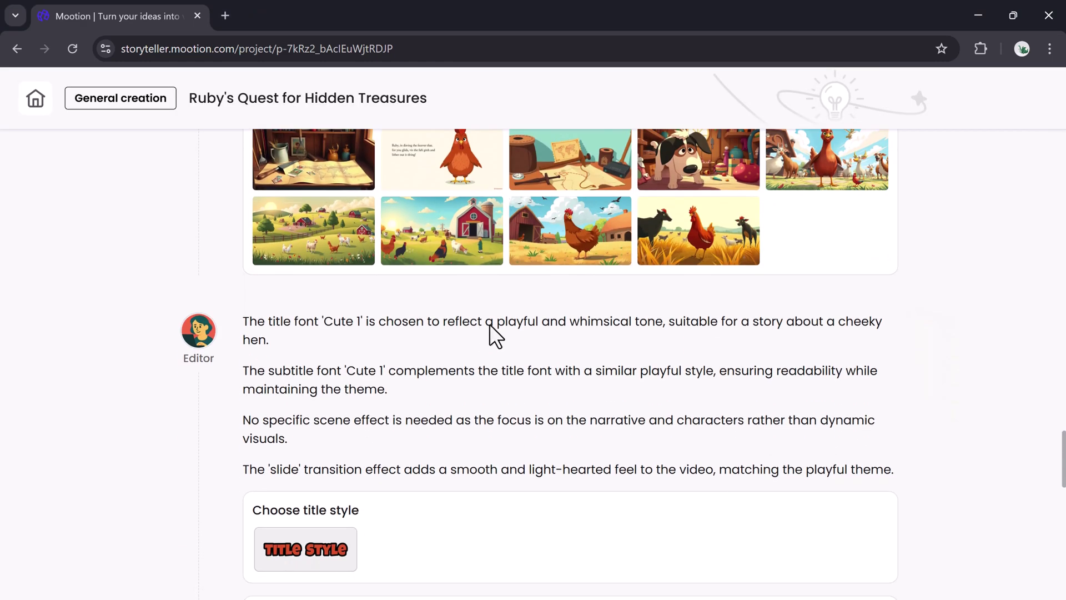
scroll(518, 373, "down", 4)
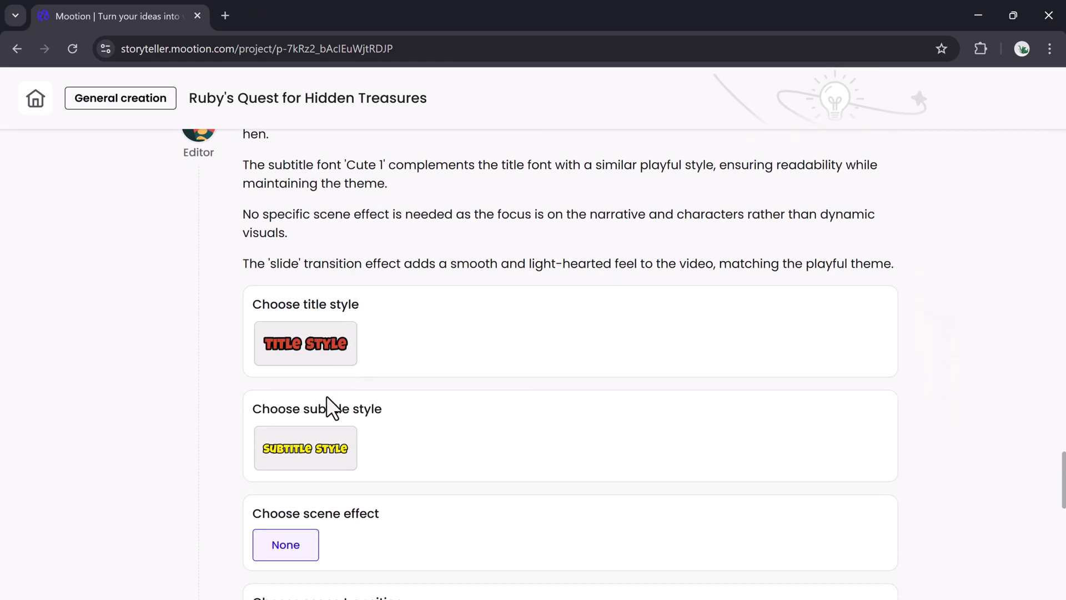
scroll(312, 446, "down", 1)
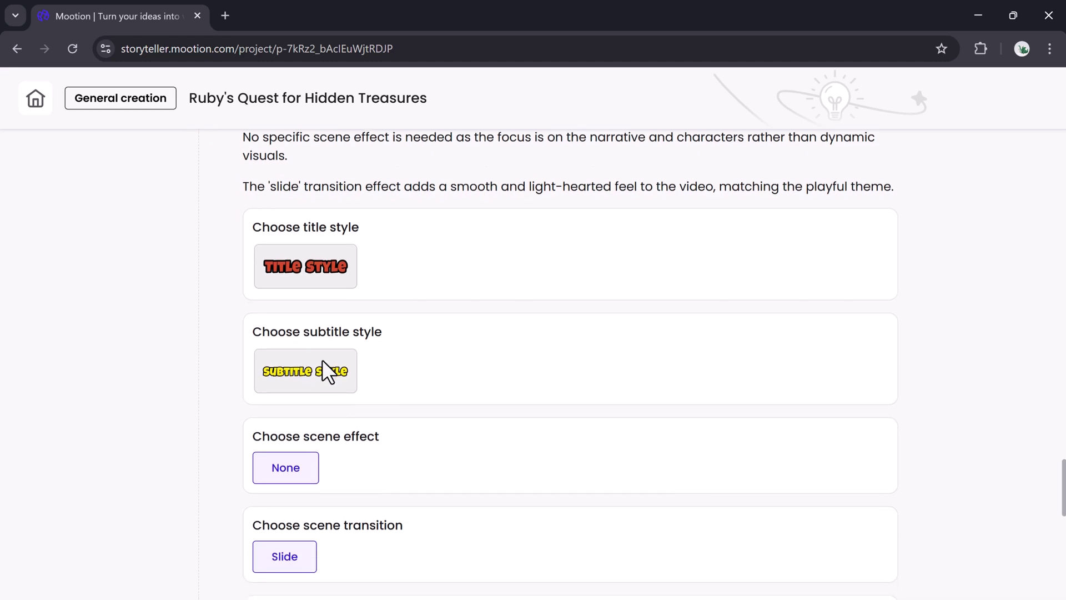
scroll(401, 392, "down", 2)
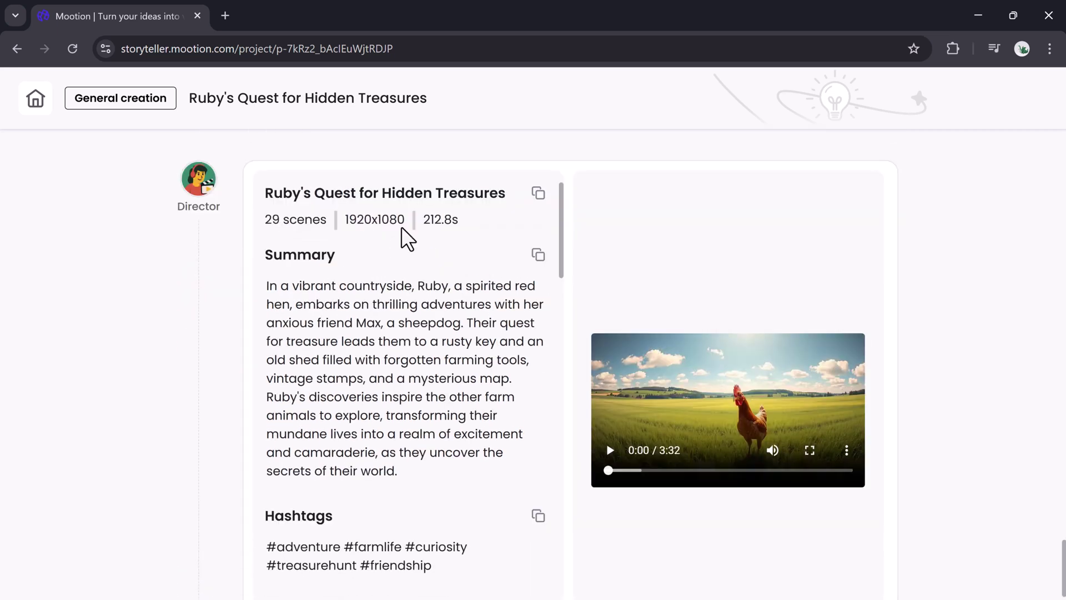
Play the finished 3:32 video, view it full screen, then pause it at 0:30.
left_click(609, 451)
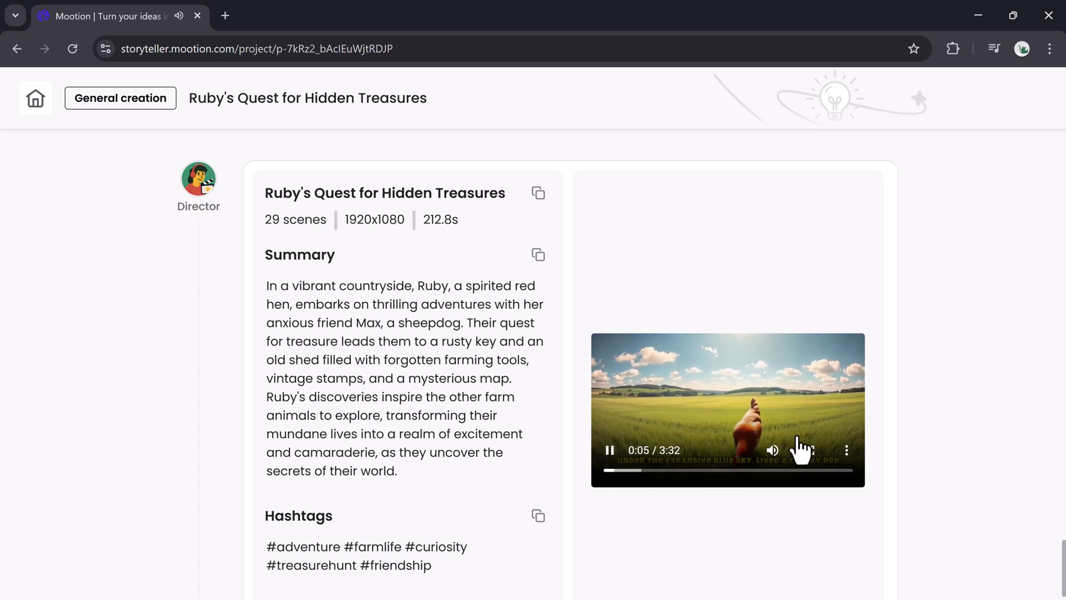
left_click(810, 453)
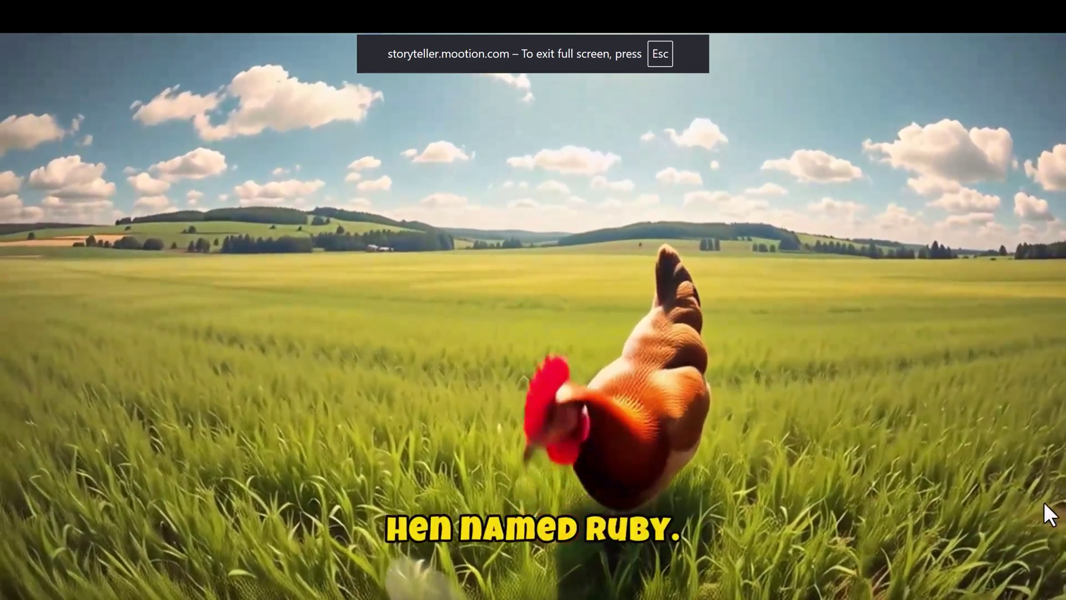
key("Escape")
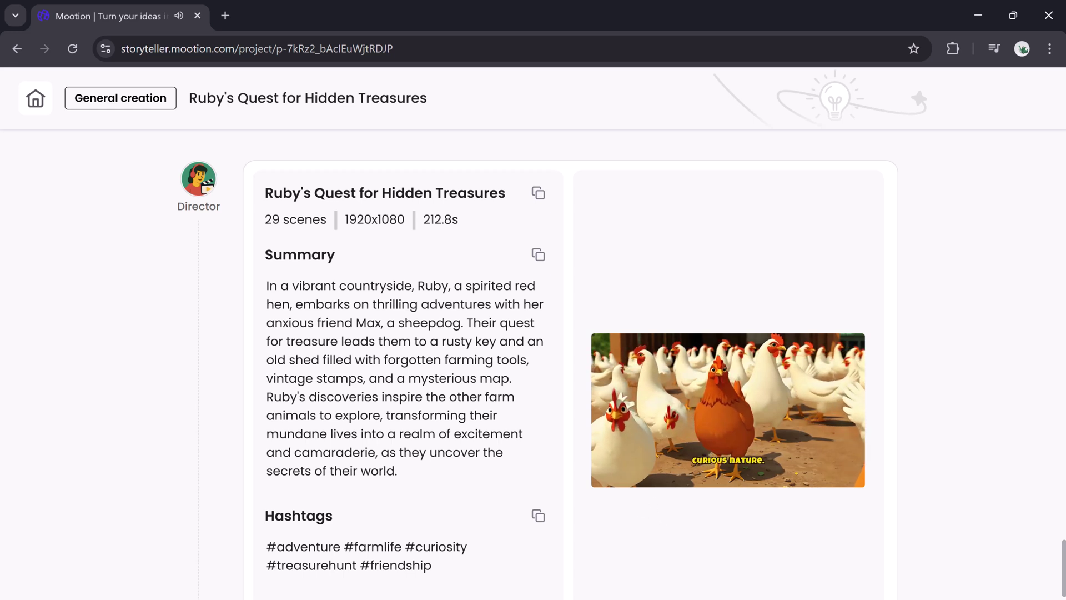
mouse_move(609, 467)
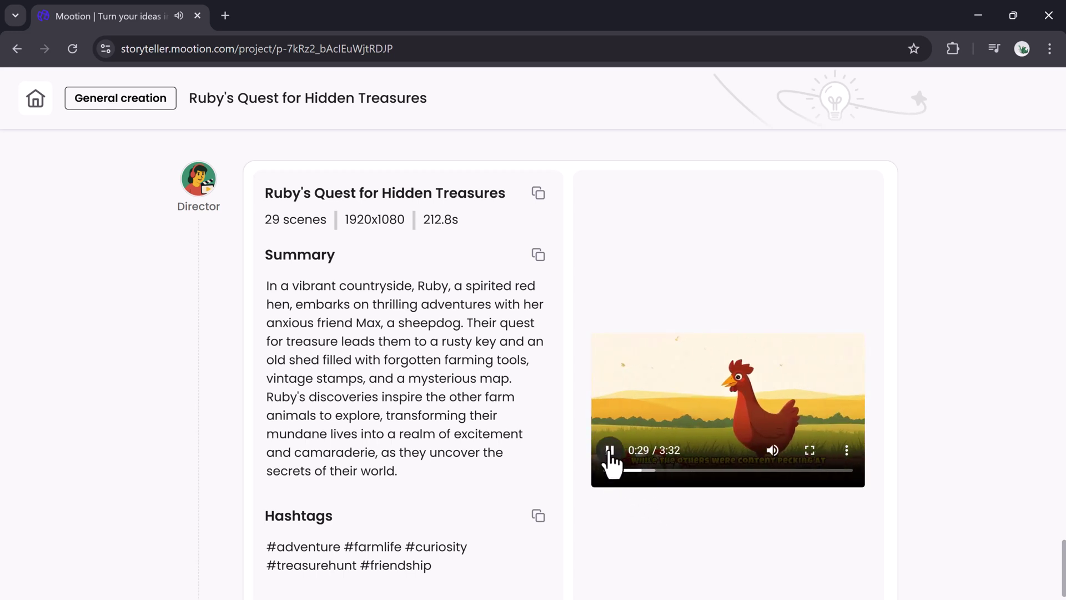
left_click(610, 449)
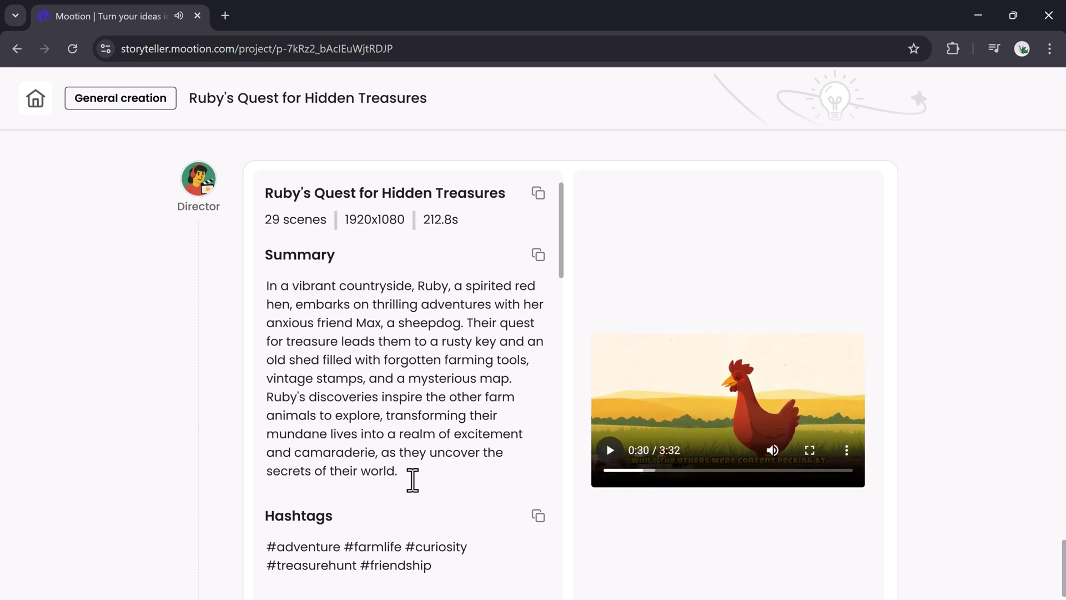
scroll(424, 459, "down", 6)
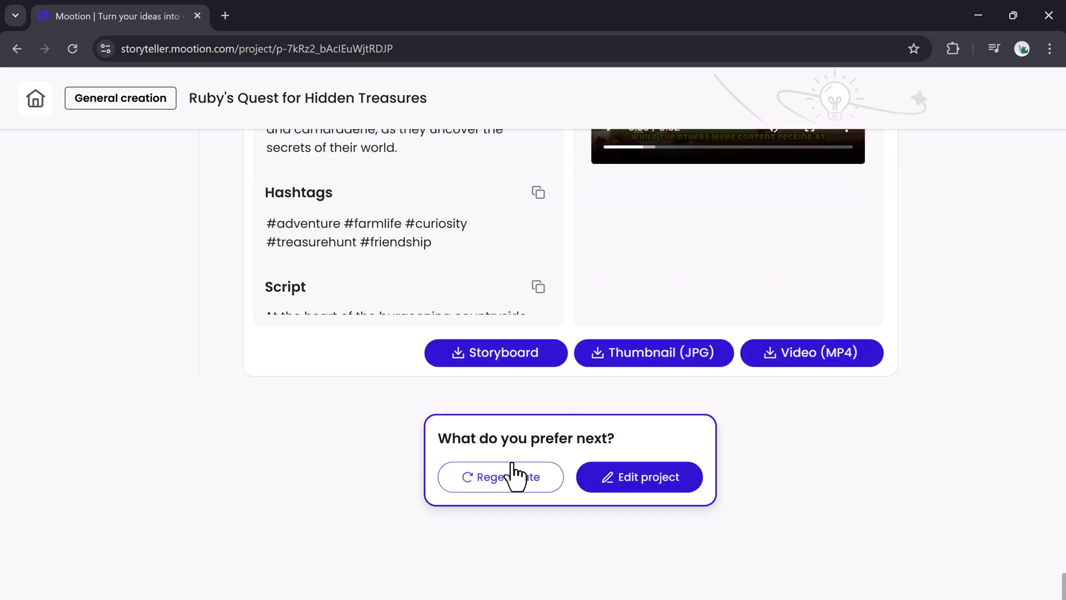
Open the scene editor and regenerate Scene 1 as a hen in a sunflower field.
left_click(645, 482)
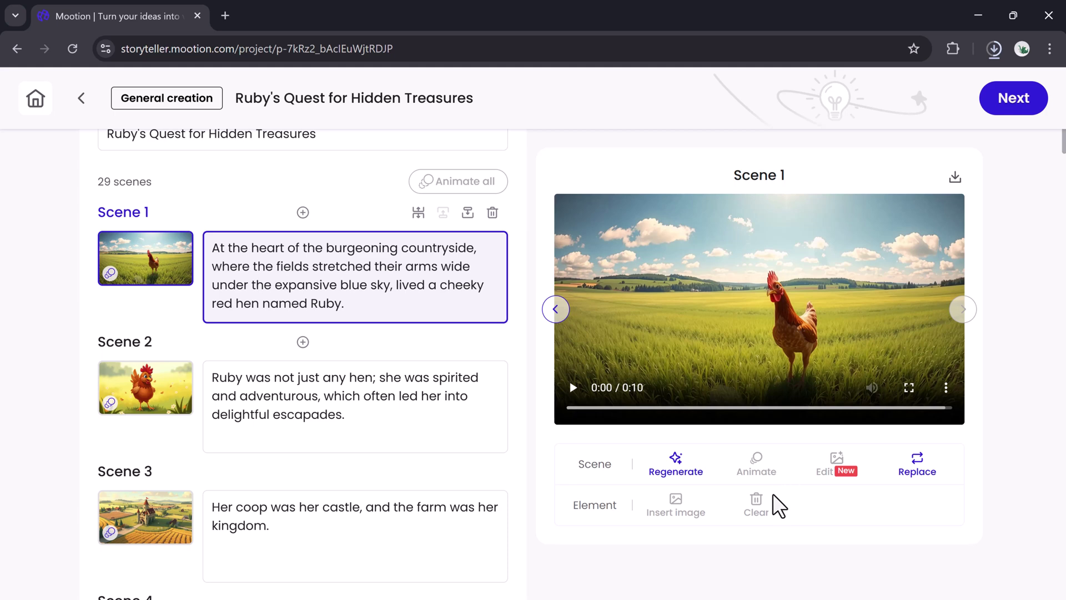
left_click(686, 469)
left_click(684, 468)
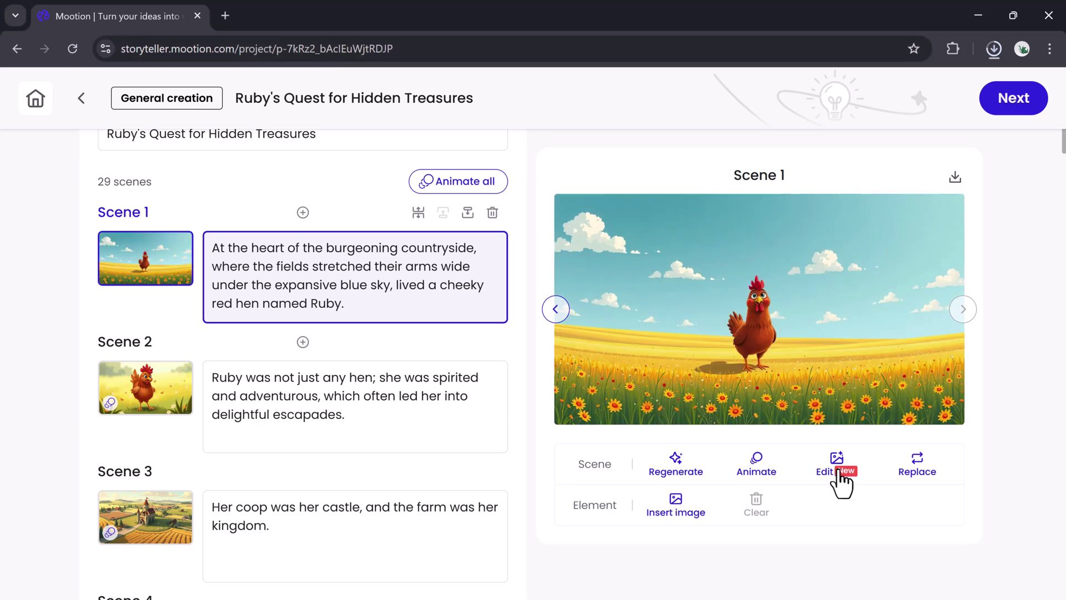
Brush the upper-right sky of Scene 1's image and submit 'sun' to add a sun.
left_click(838, 471)
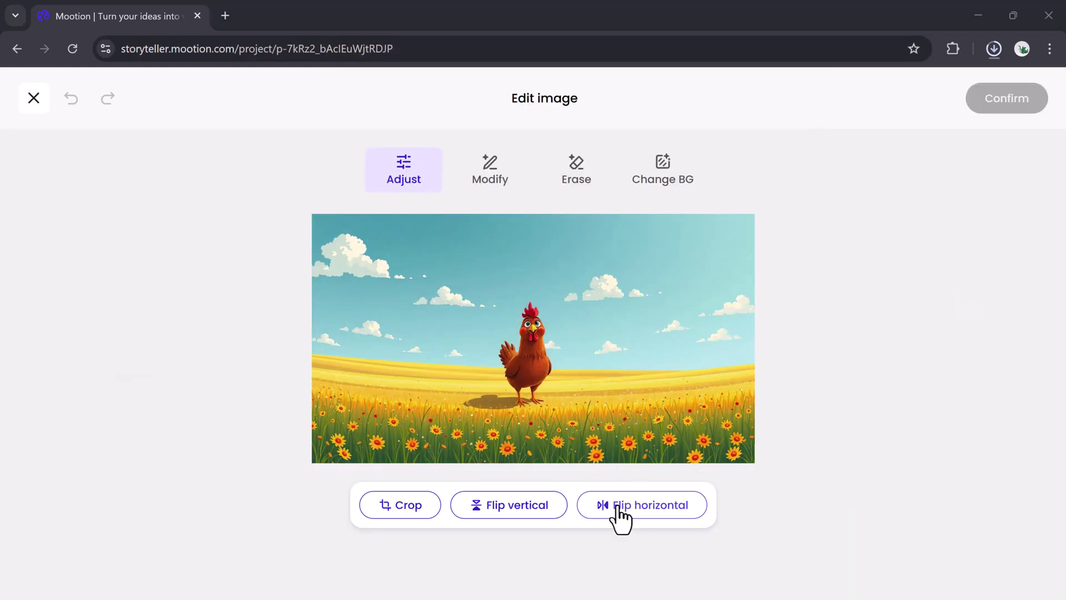
left_click(488, 177)
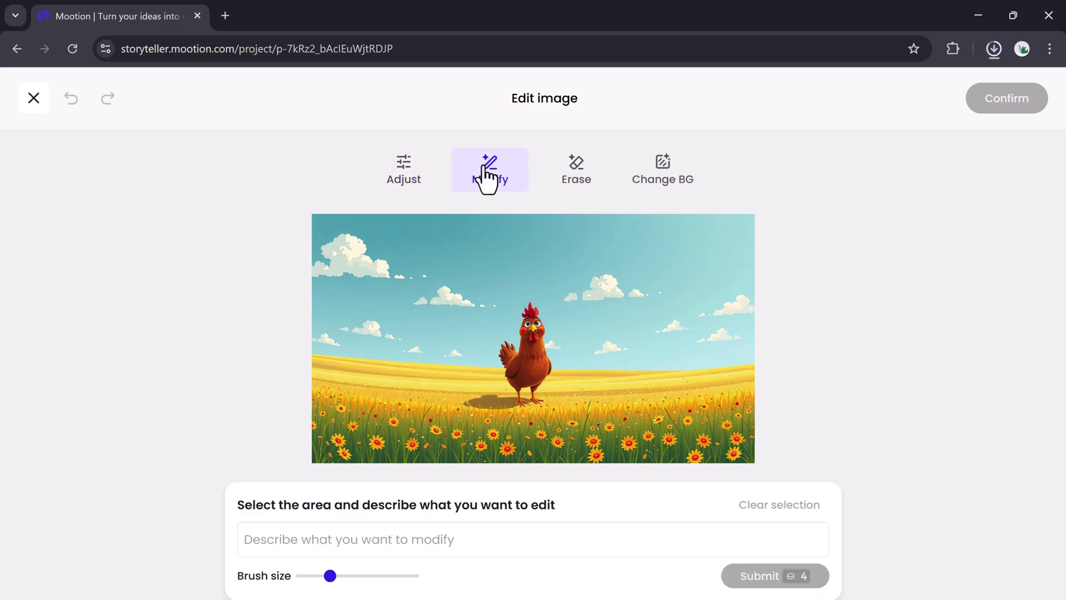
left_click(339, 576)
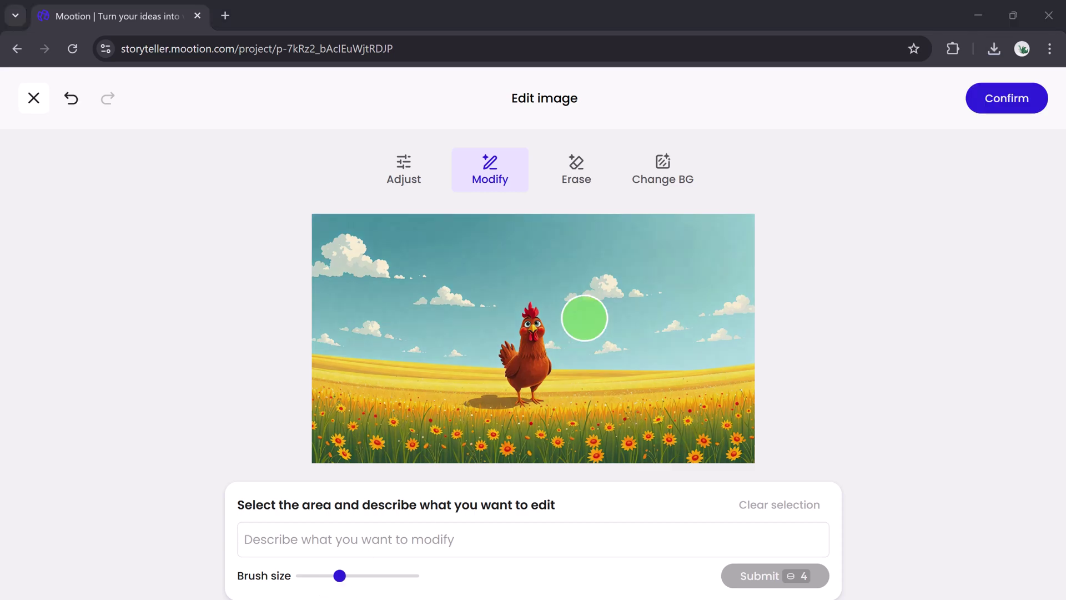
left_click(686, 265)
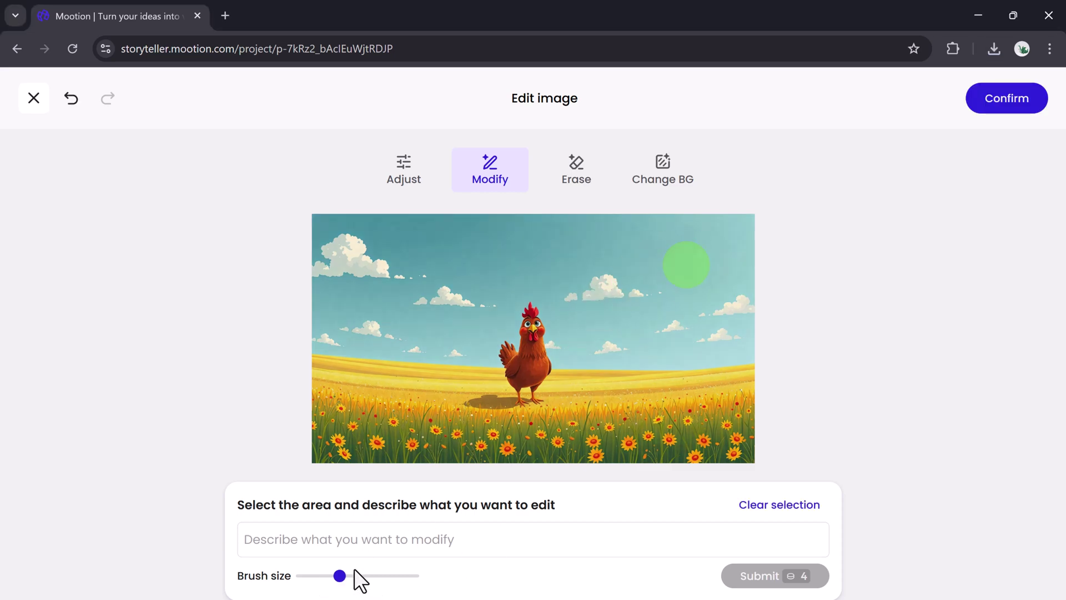
left_click(354, 545)
type("sun")
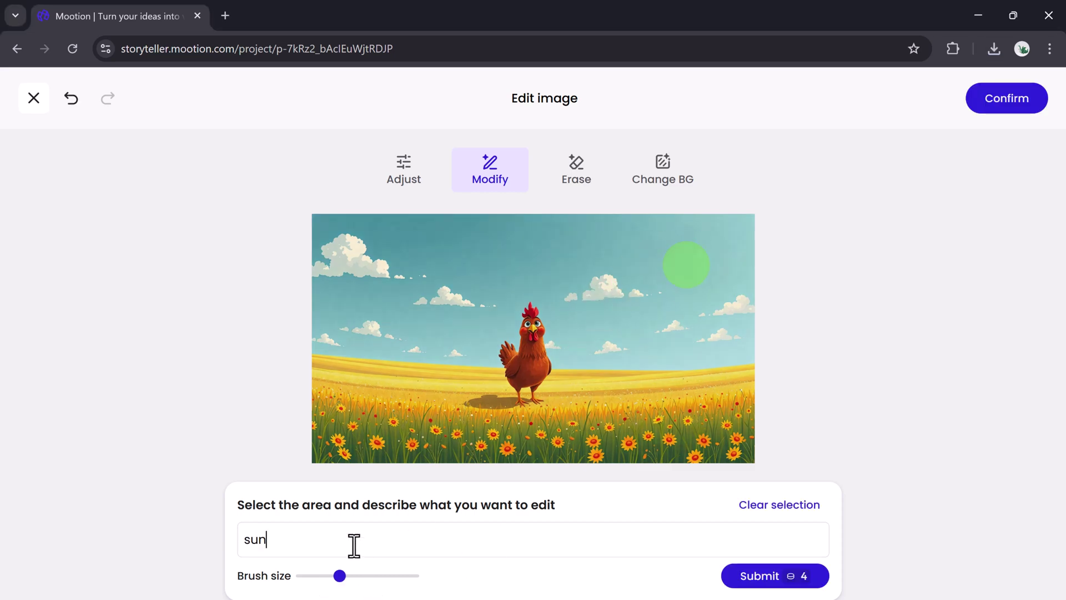
left_click(769, 576)
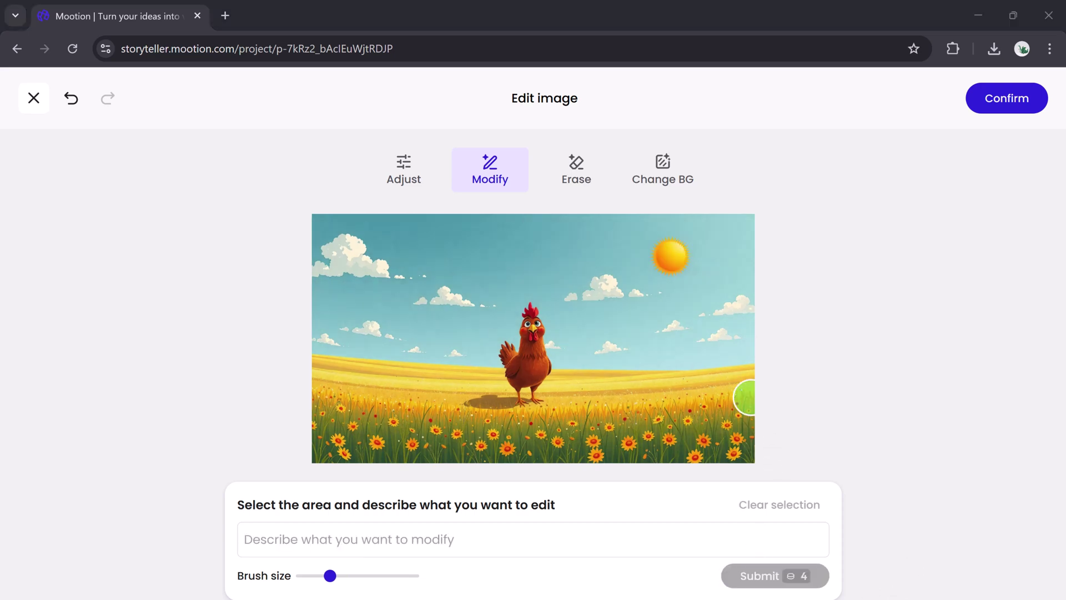
left_click(411, 187)
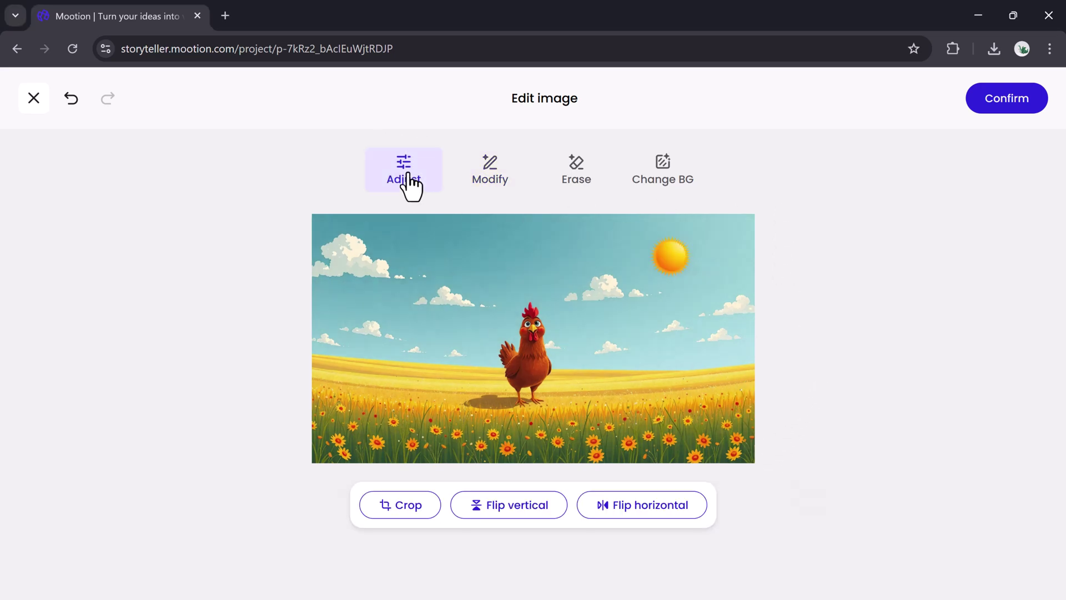
Confirm the sun edit and animate Scene 1 as a 10-second clip.
left_click(1031, 98)
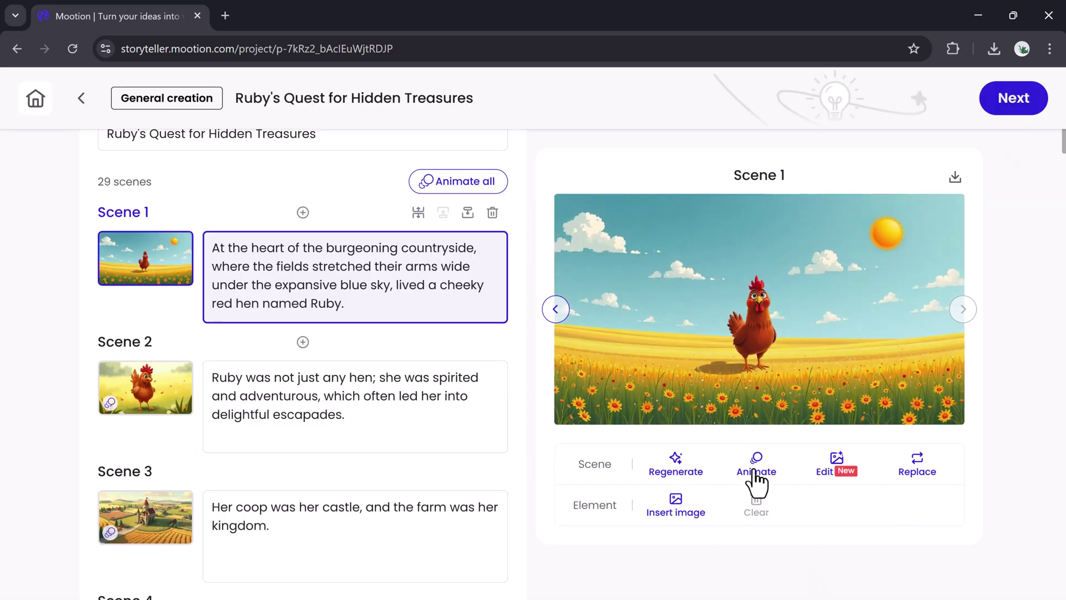
left_click(758, 471)
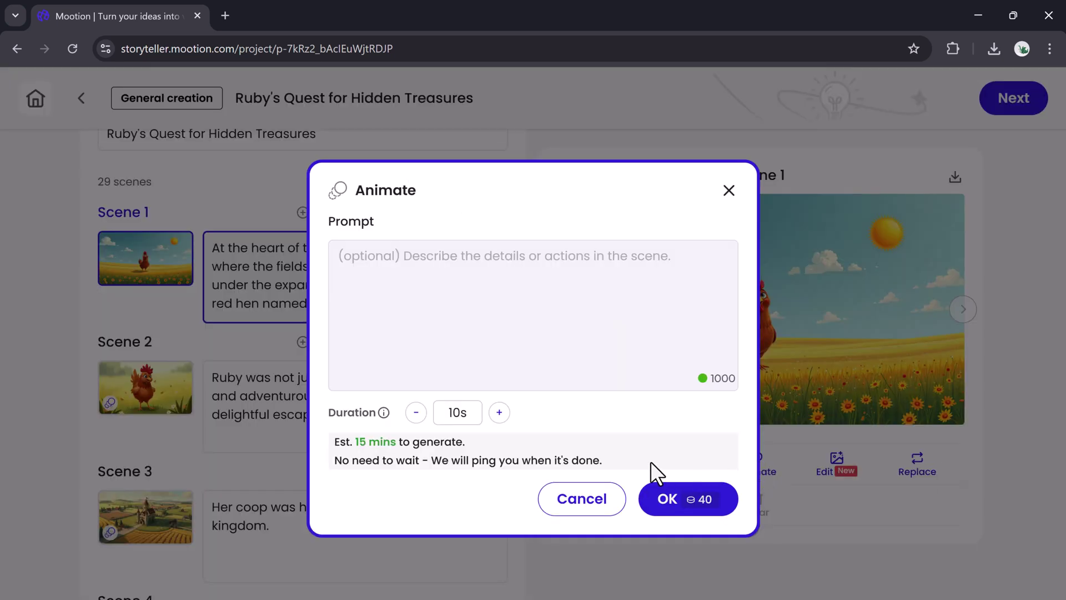
left_click(492, 284)
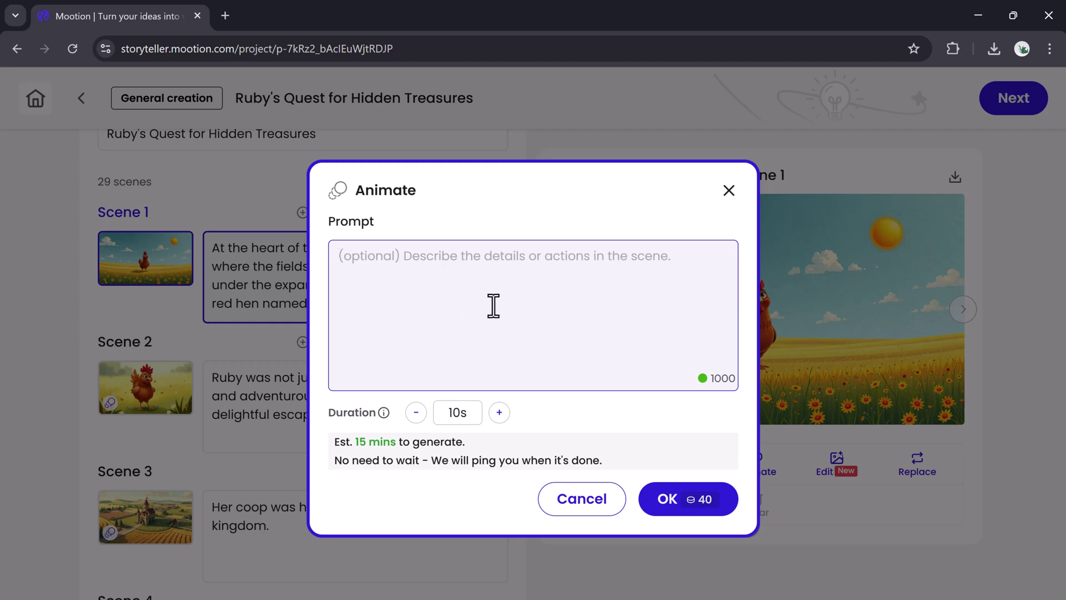
left_click(666, 500)
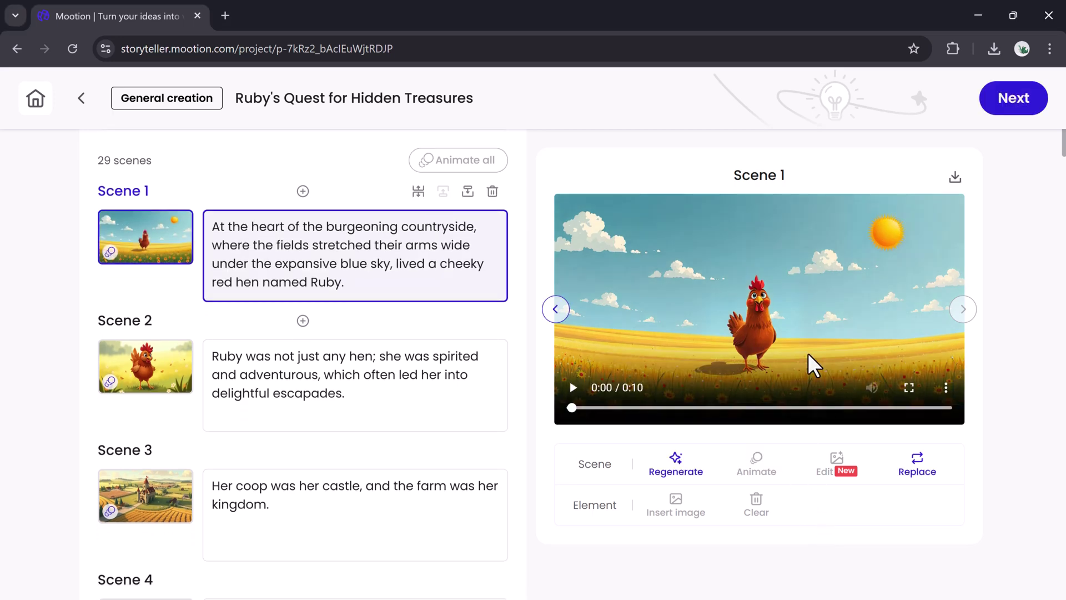
Check Scene 6's animation and return to the top of the scene list.
scroll(833, 440, "down", 10)
left_click(155, 391)
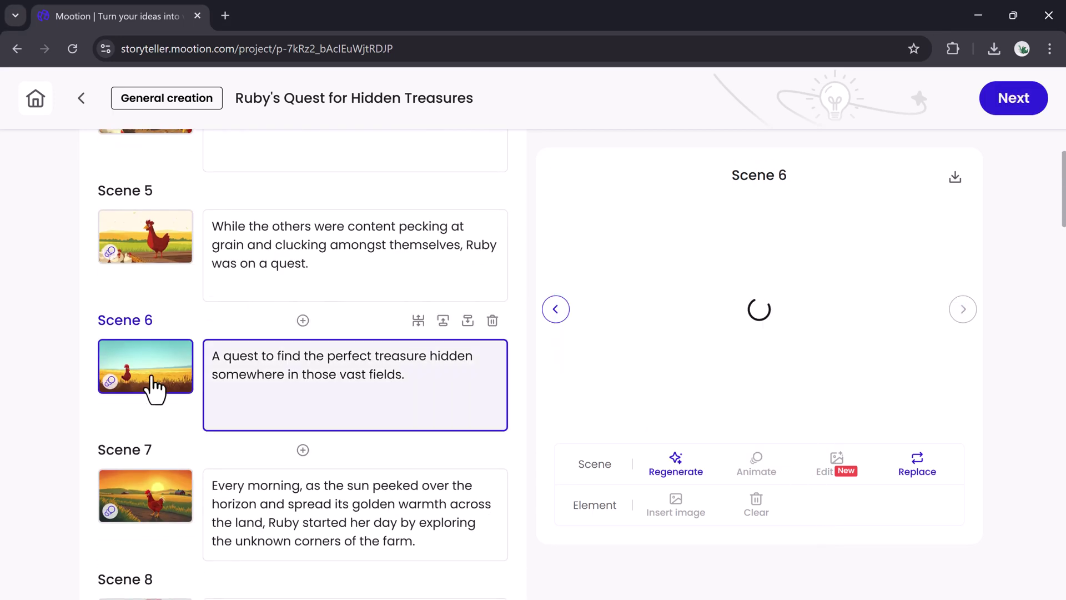
scroll(459, 435, "down", 1)
scroll(944, 388, "up", 10)
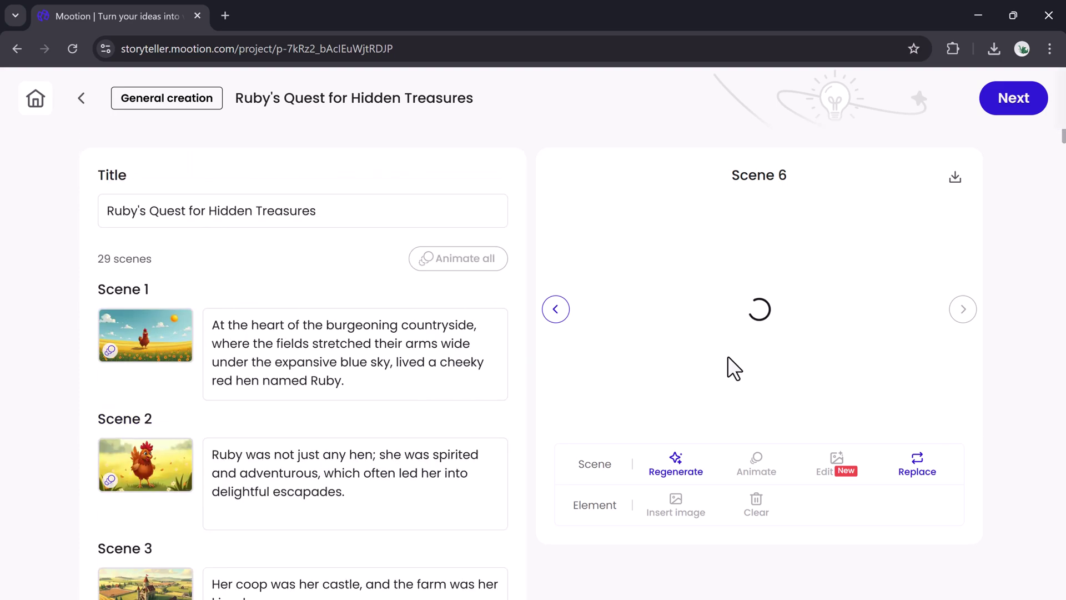
scroll(499, 389, "down", 15)
scroll(423, 397, "down", 20)
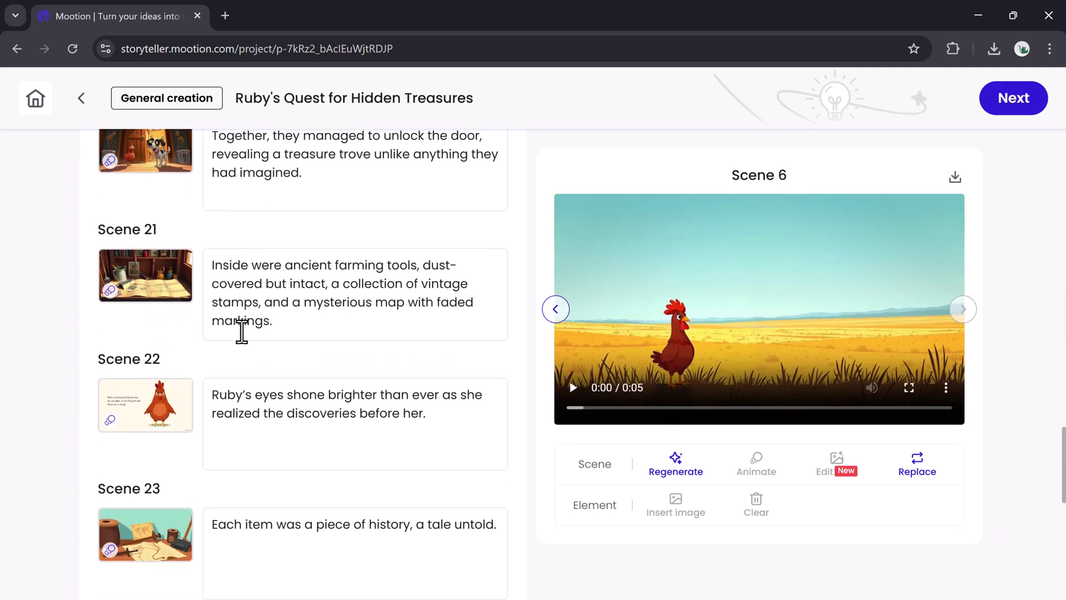
scroll(240, 332, "down", 15)
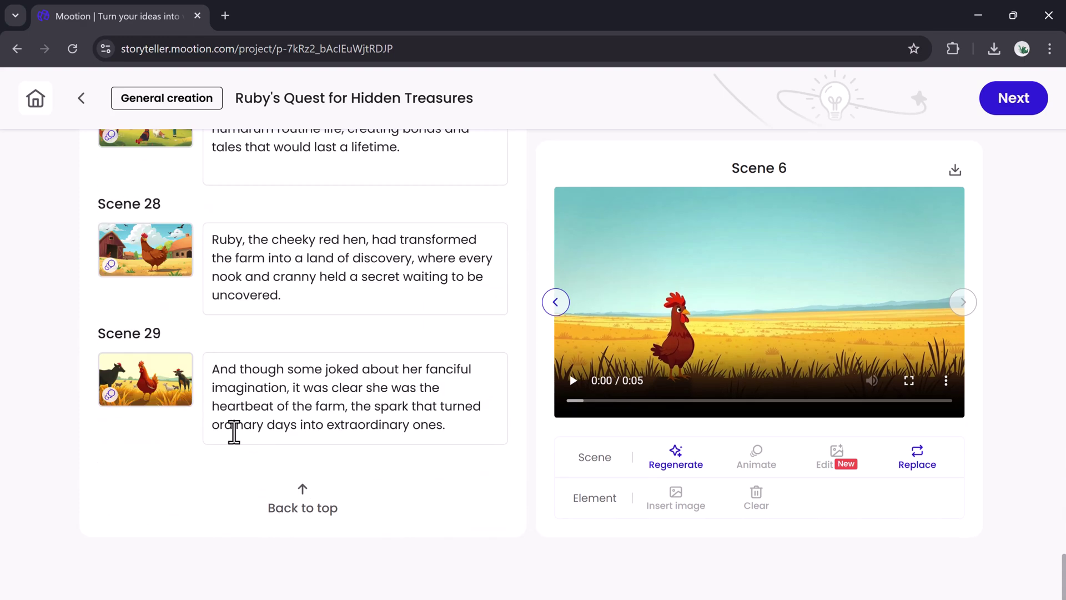
left_click(302, 508)
Move to styling and pick the pink title style with purple-accented subtitles.
left_click(1010, 111)
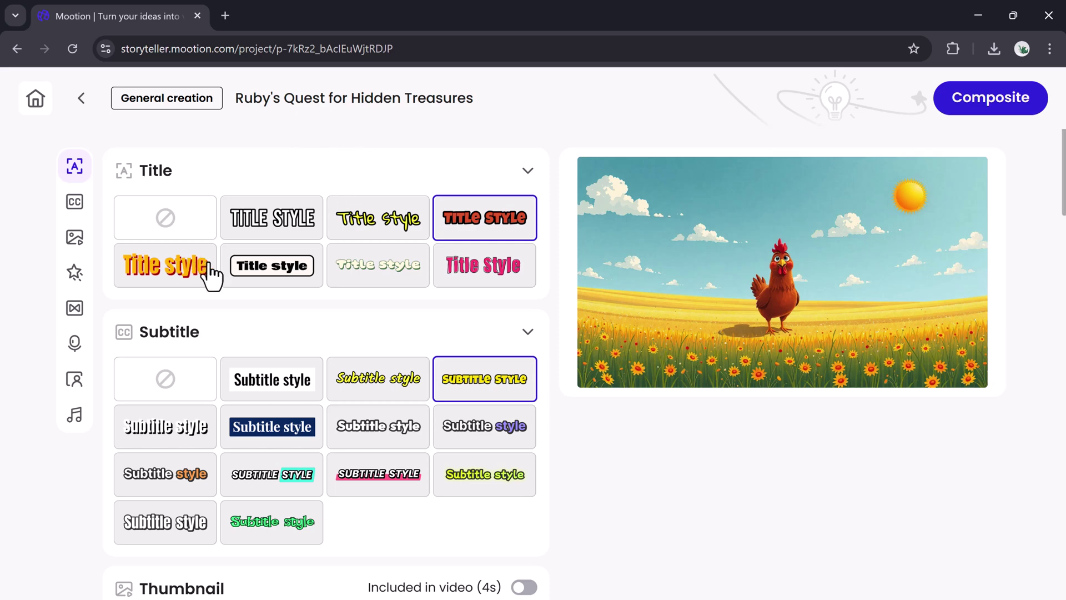
left_click(418, 421)
left_click(461, 430)
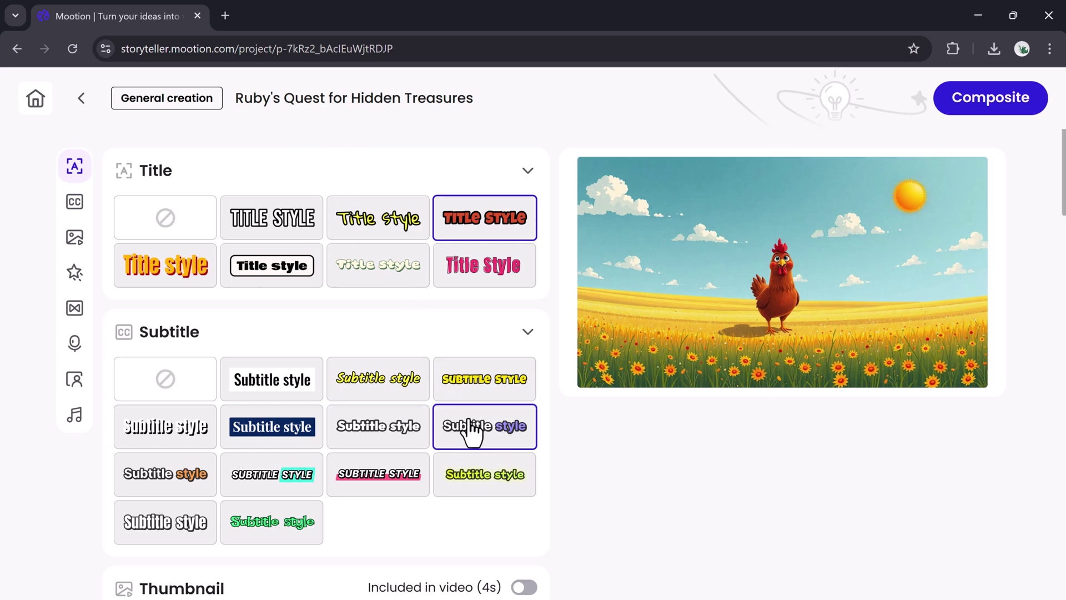
left_click(483, 269)
Apply the Mini zoom scene effect and Cross blur transitions.
scroll(436, 427, "down", 2)
scroll(430, 422, "down", 2)
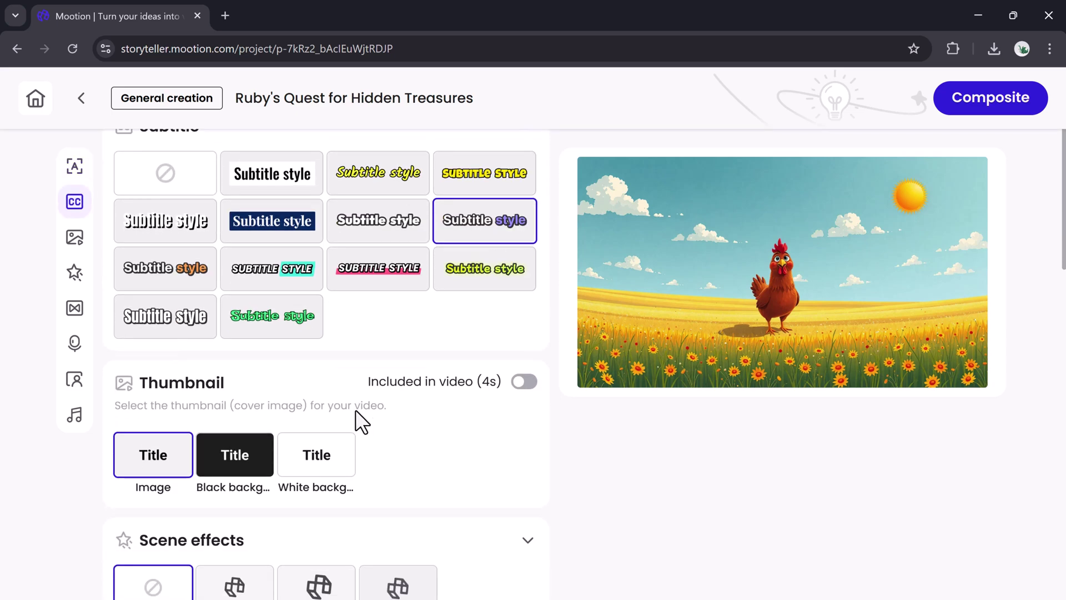
scroll(420, 414, "down", 2)
scroll(382, 413, "down", 2)
left_click(240, 444)
scroll(361, 405, "down", 4)
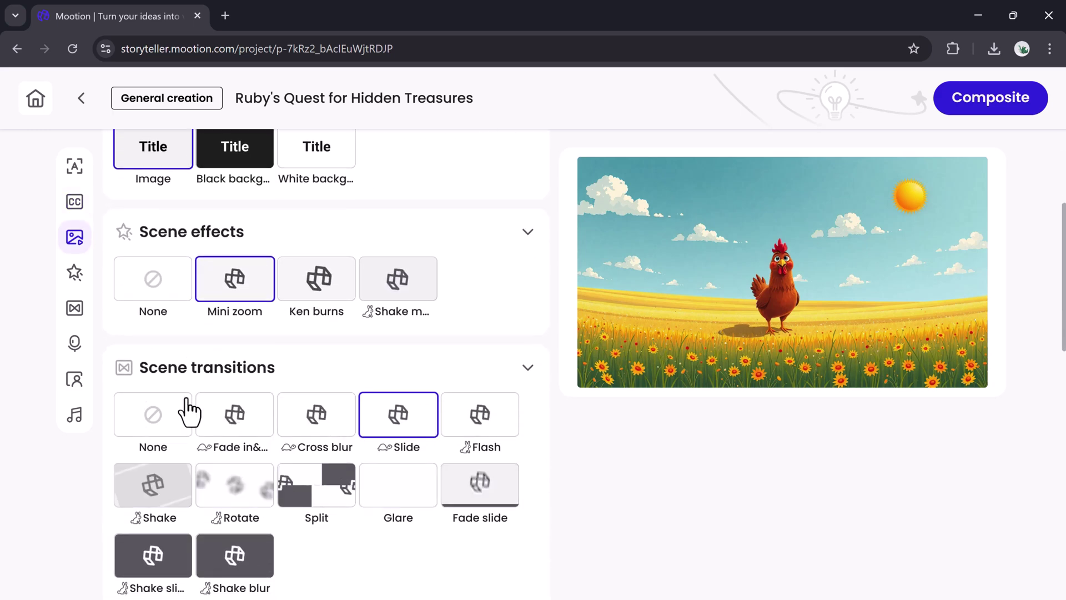
left_click(325, 427)
scroll(359, 389, "down", 1)
scroll(359, 389, "down", 5)
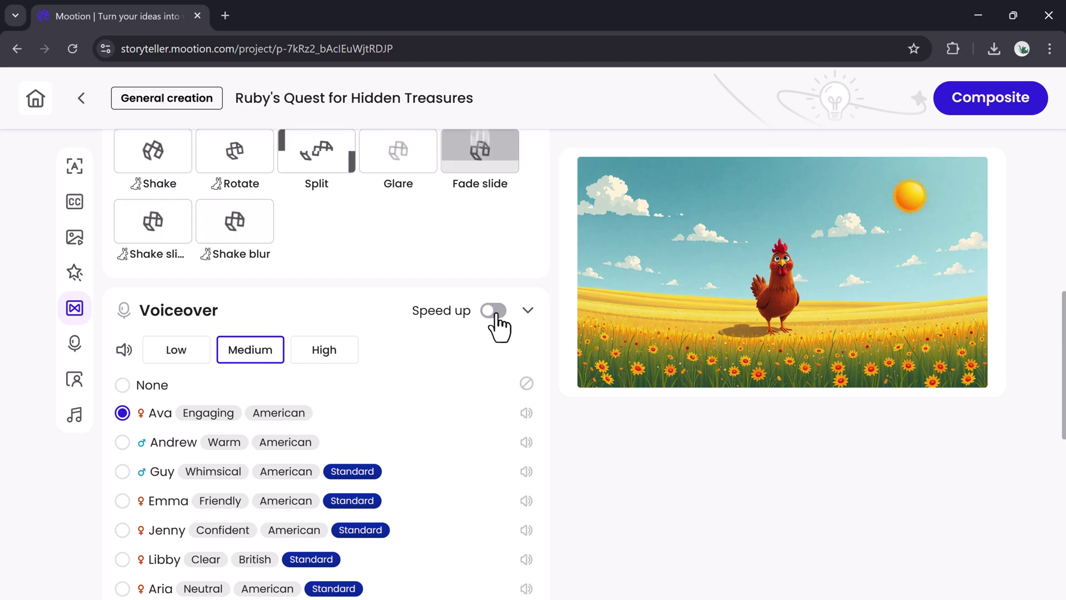
left_click(122, 442)
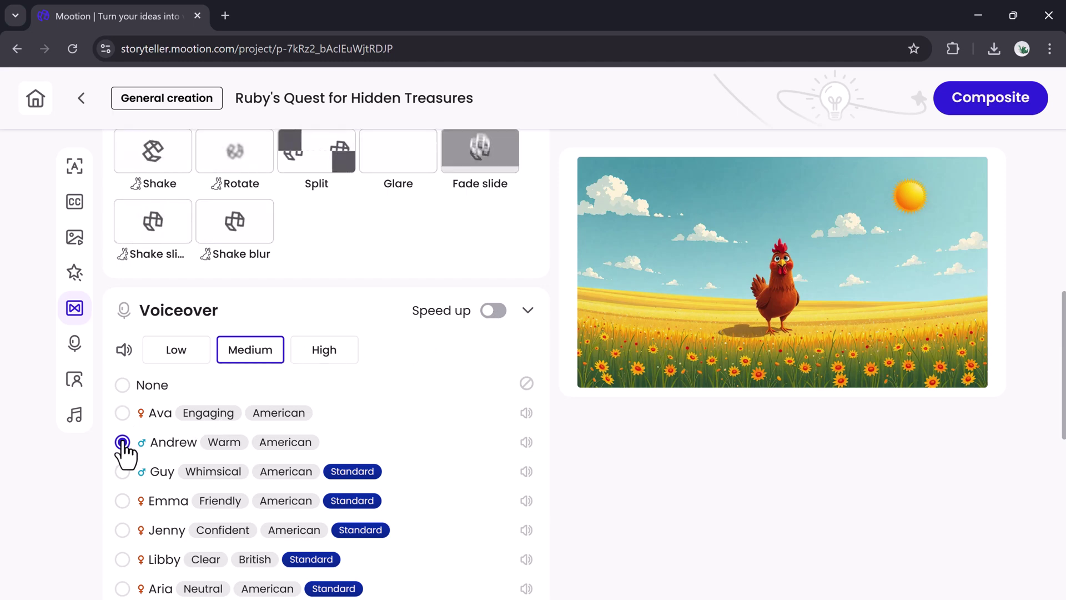
left_click(527, 443)
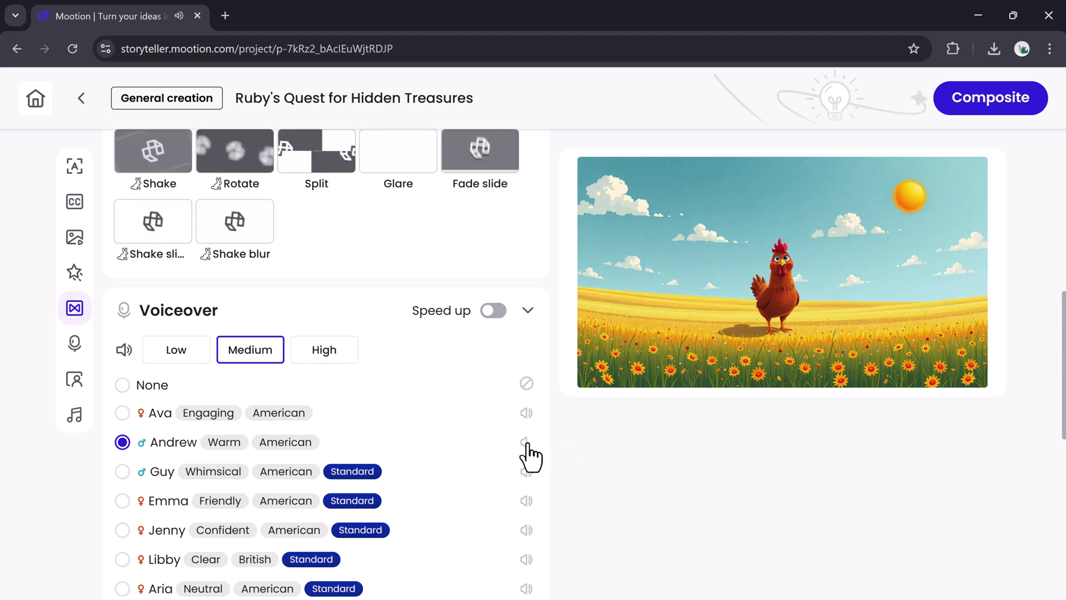
left_click(123, 500)
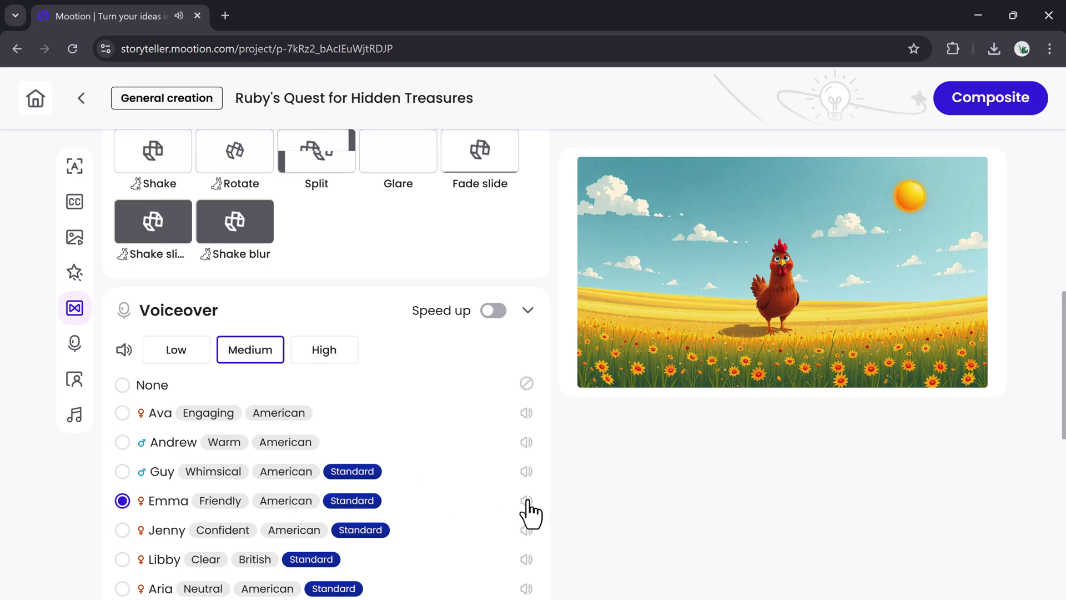
left_click(123, 413)
Set the AI avatar layout to Figure right after trying both circle layouts.
scroll(277, 436, "down", 7)
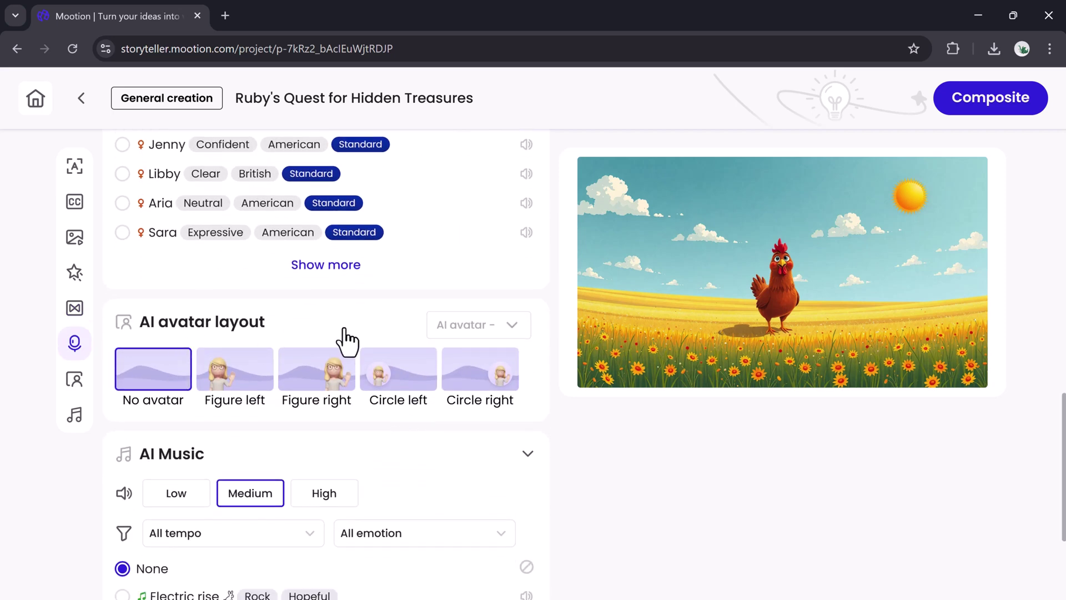
left_click(482, 389)
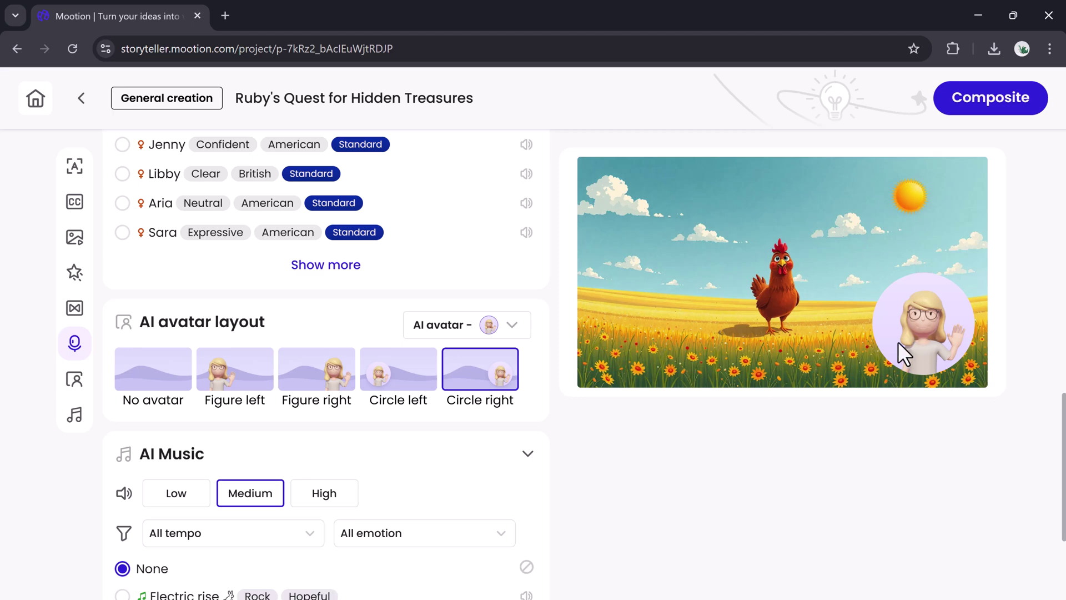
left_click(399, 383)
left_click(330, 389)
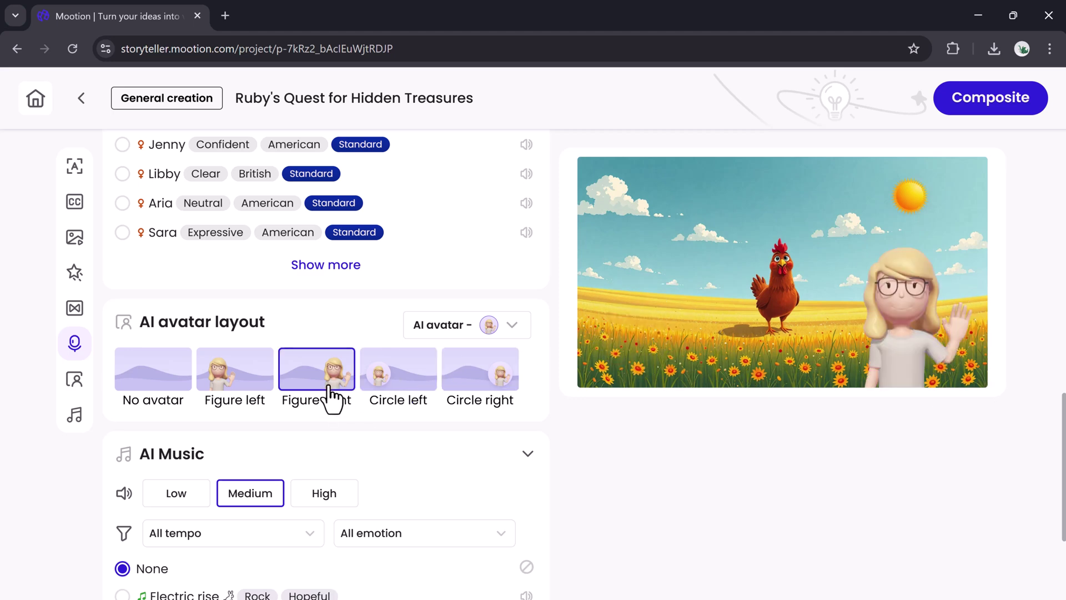
Choose the bearded avatar with glasses from the AI avatar list.
left_click(496, 329)
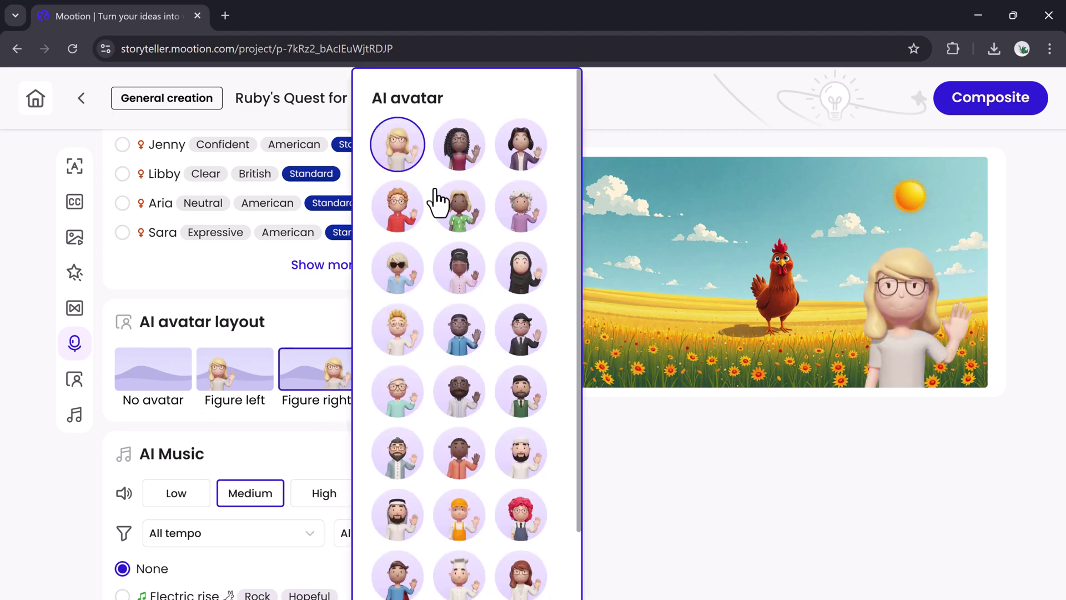
scroll(541, 302, "down", 3)
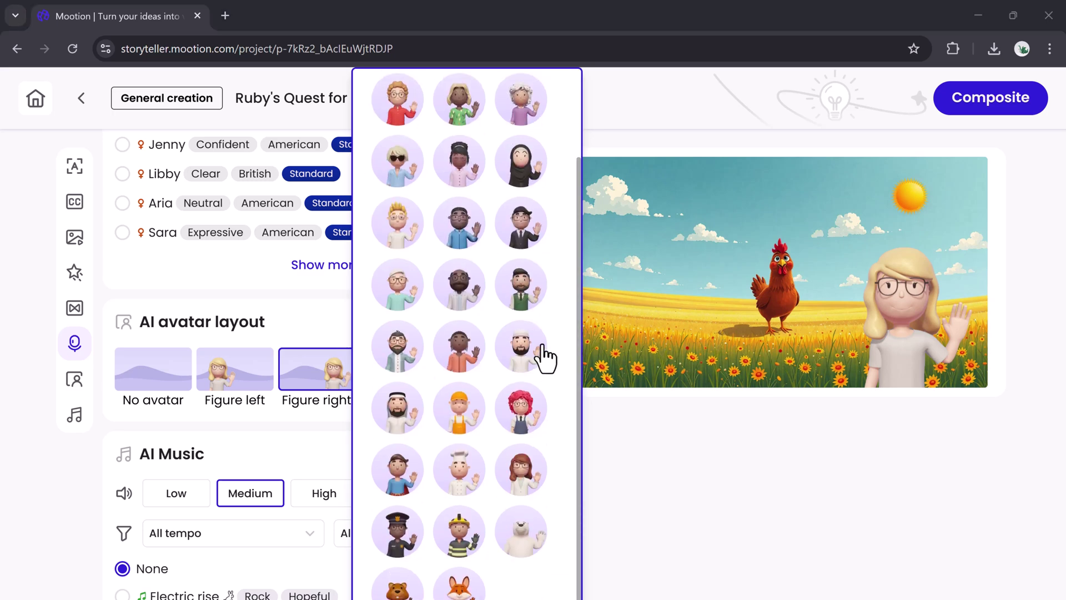
scroll(545, 357, "up", 3)
left_click(409, 459)
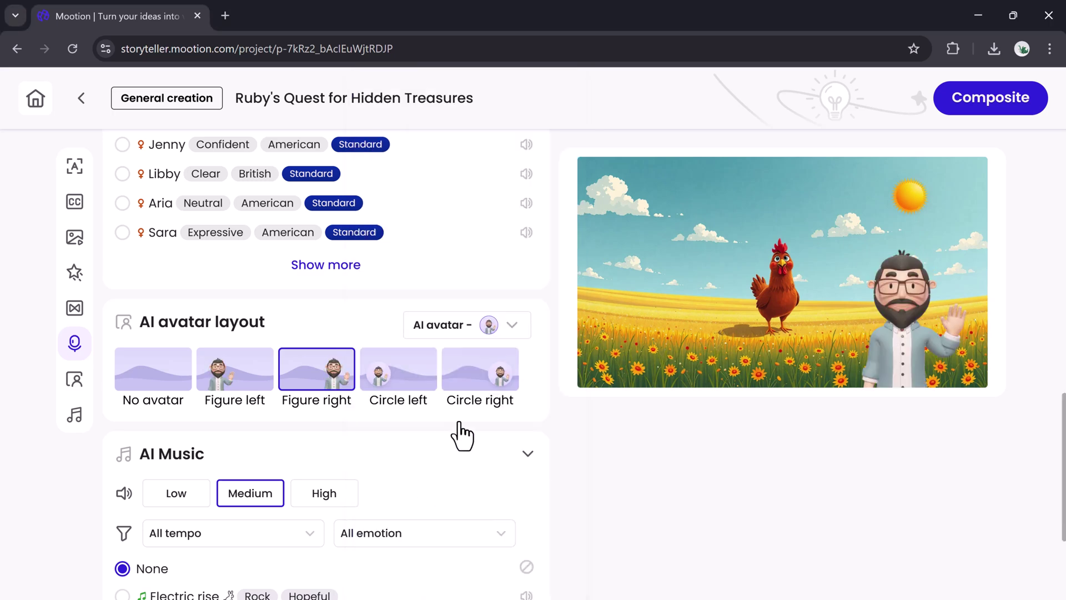
Lower the AI music volume to Low, preview Electric rise, and try Jolly jingle world.
scroll(286, 455, "down", 3)
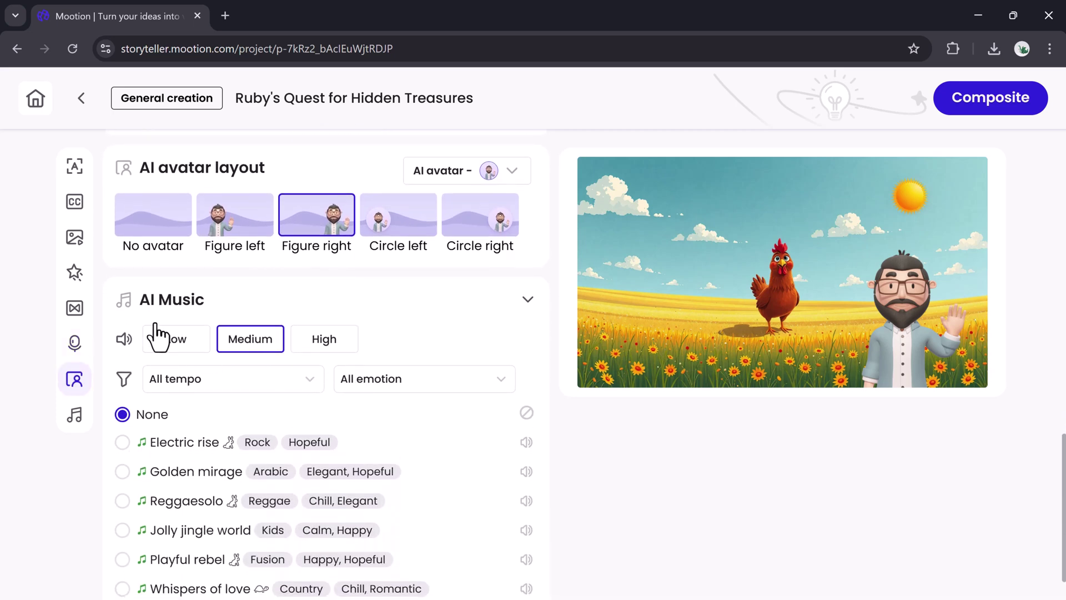
scroll(305, 358, "down", 1)
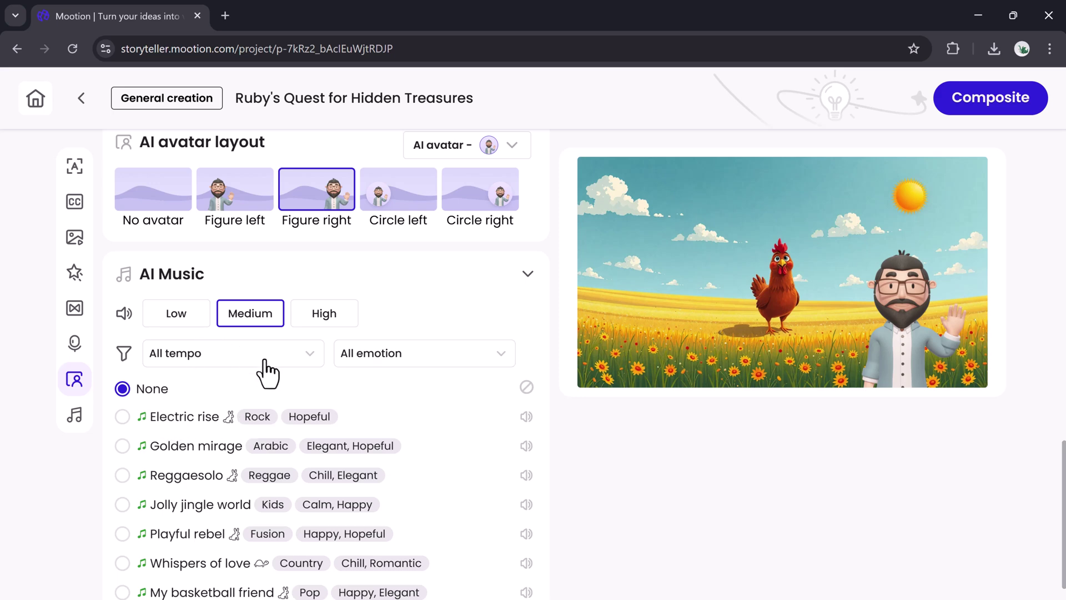
left_click(187, 322)
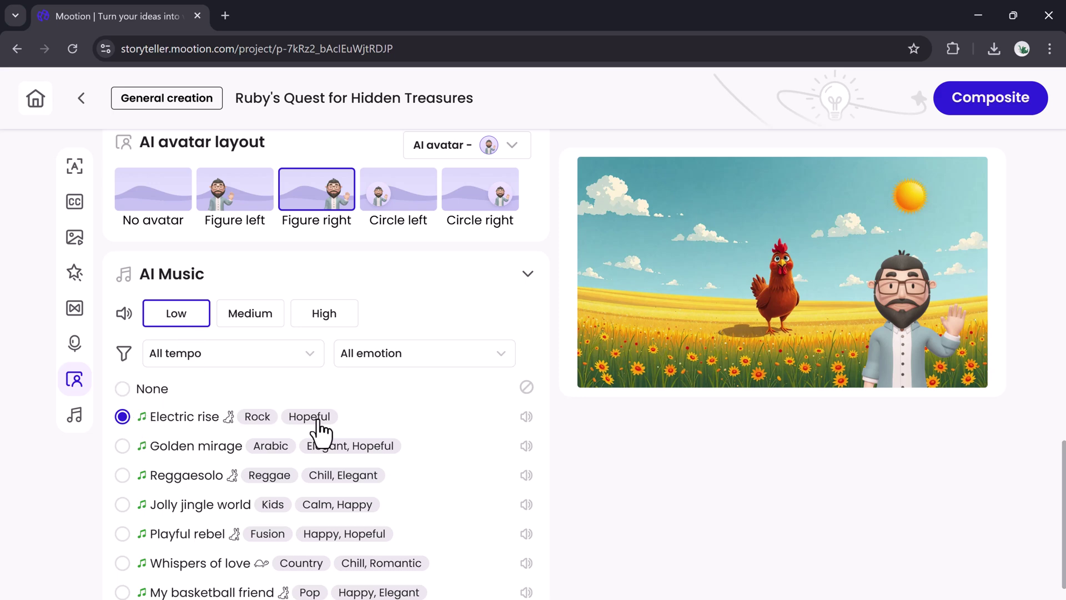
left_click(525, 418)
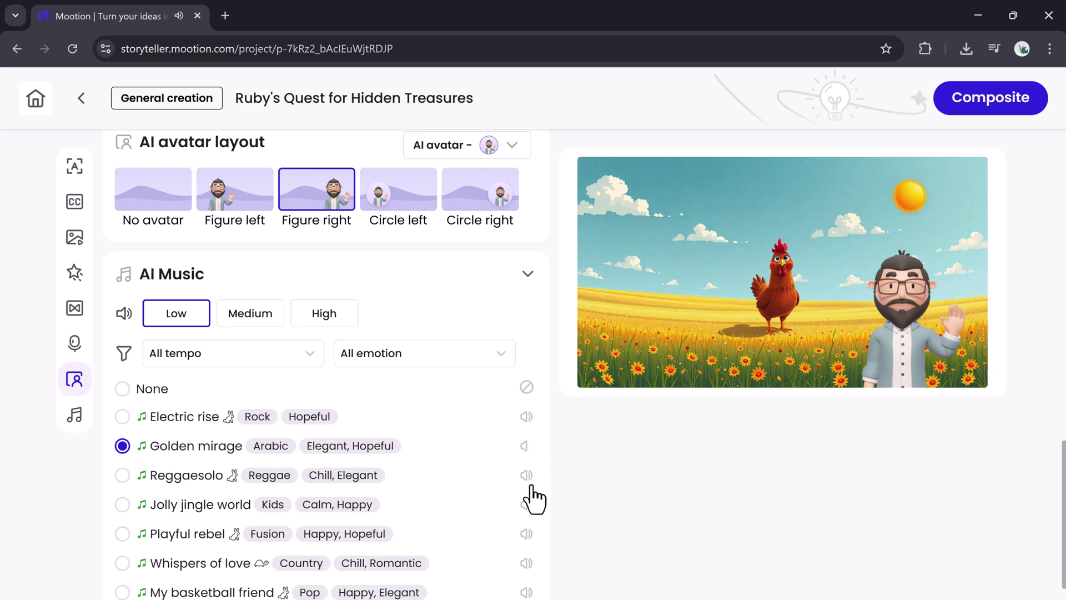
left_click(122, 505)
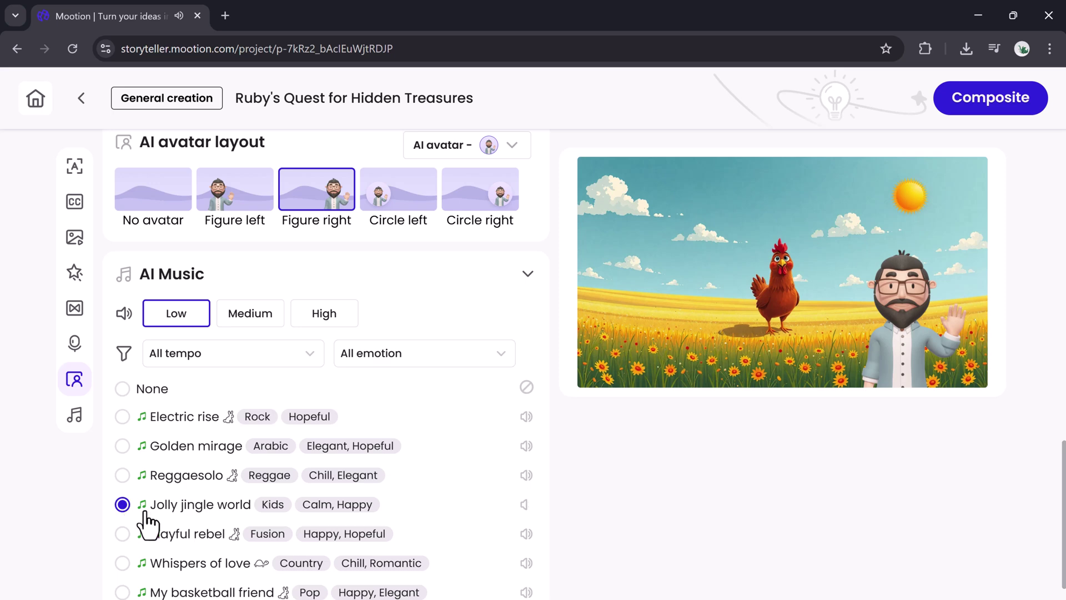
Check the tempo and emotion filters, then set the background track back to None.
left_click(528, 275)
left_click(526, 273)
left_click(314, 363)
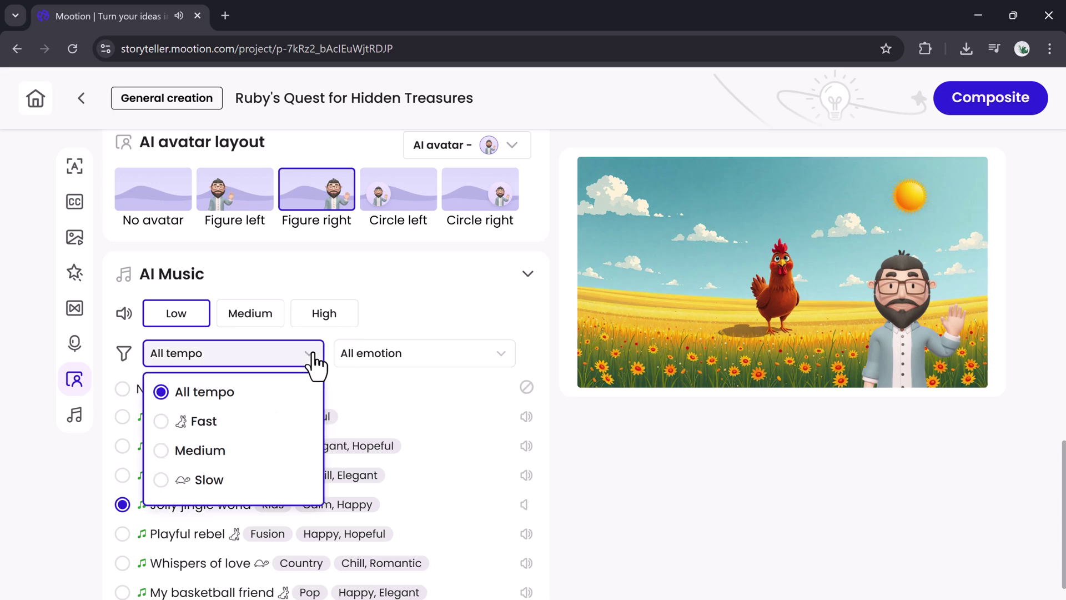
left_click(411, 360)
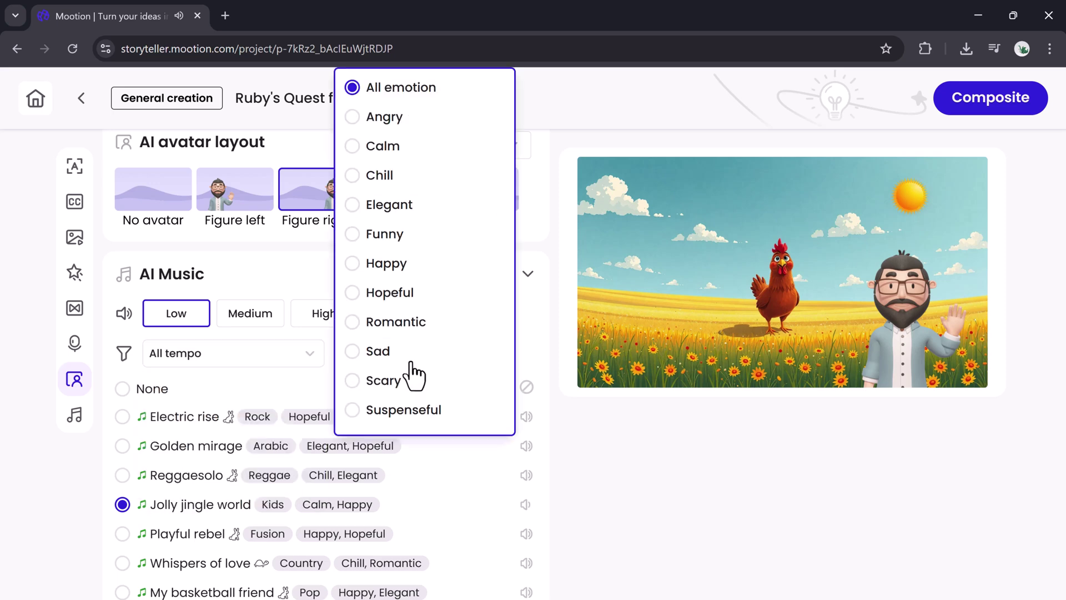
left_click(555, 371)
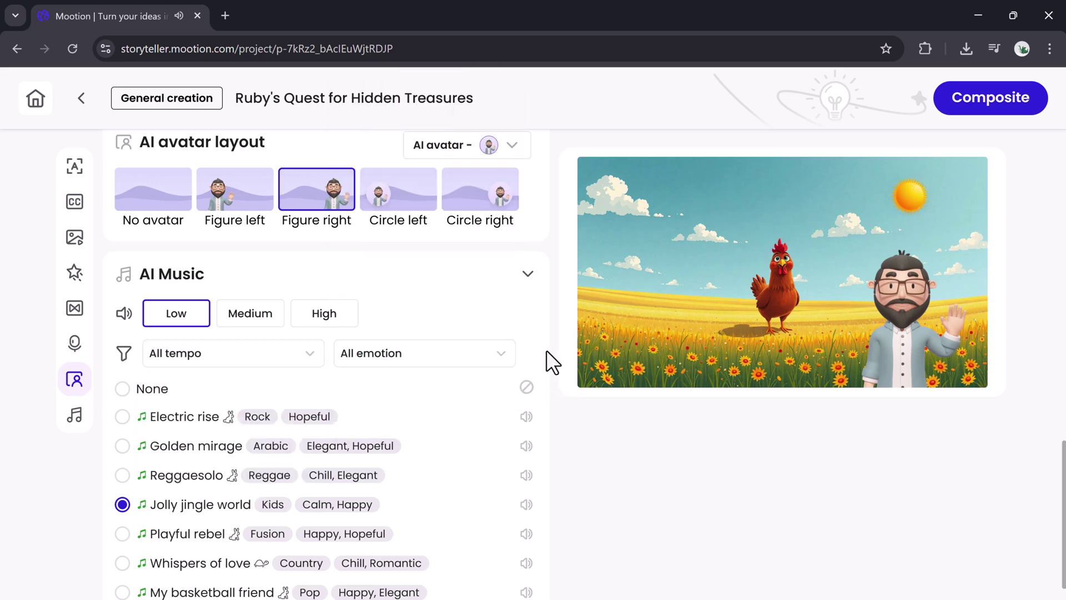
scroll(251, 393, "down", 1)
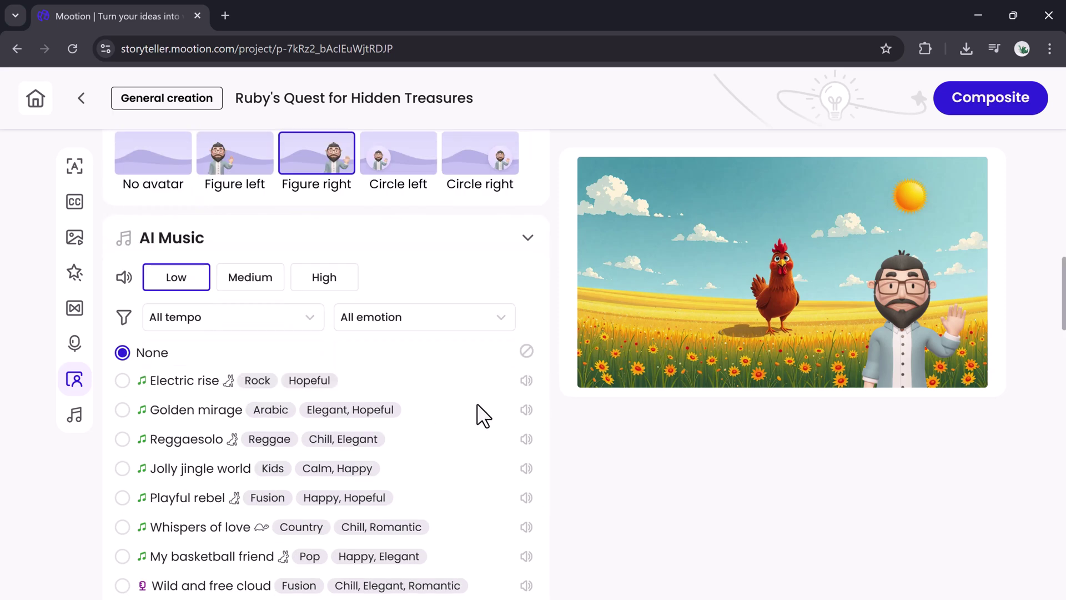
Composite the video, play and pause the finished preview, then download the storyboard.
left_click(990, 99)
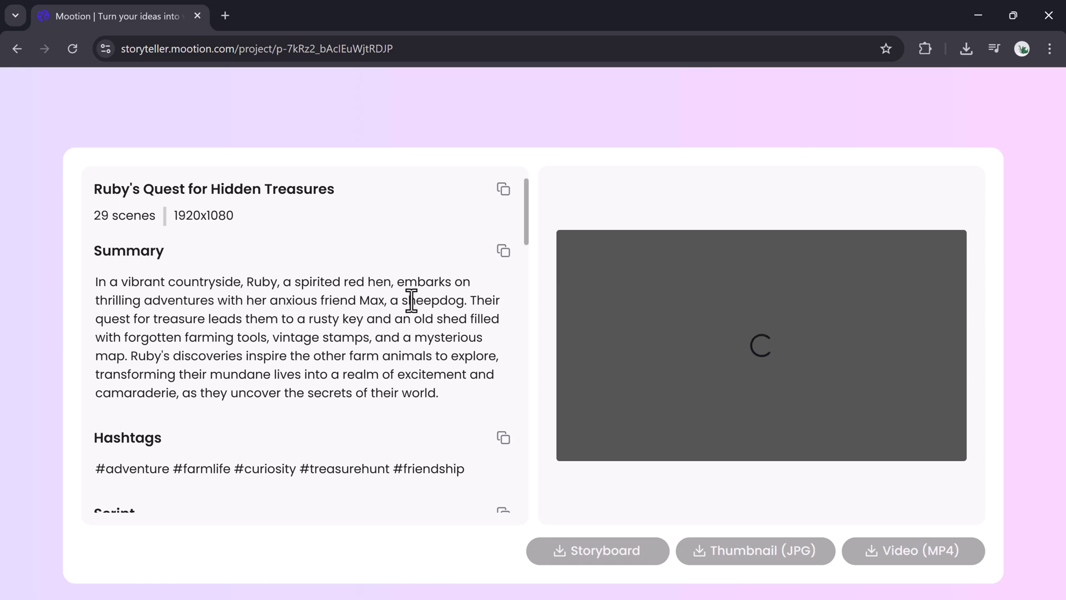
scroll(424, 289, "down", 15)
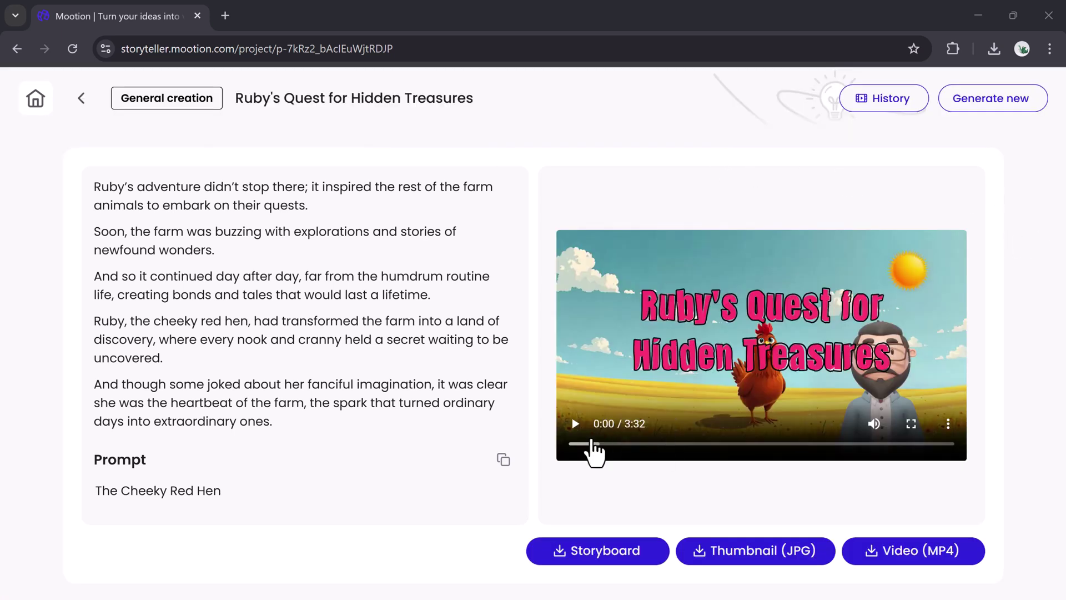
left_click(575, 424)
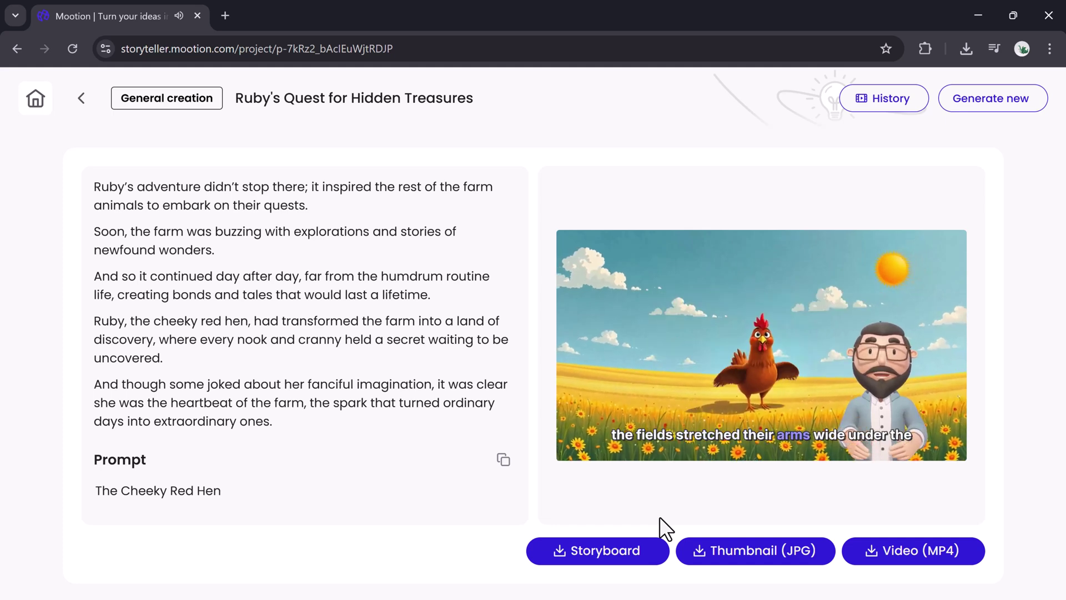
left_click(576, 428)
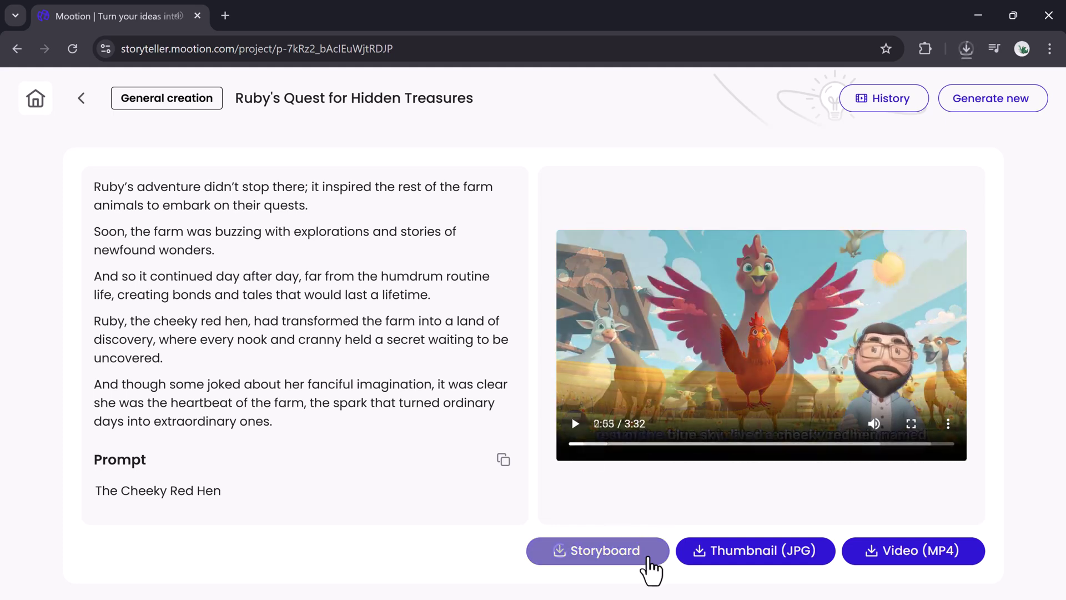
left_click(649, 558)
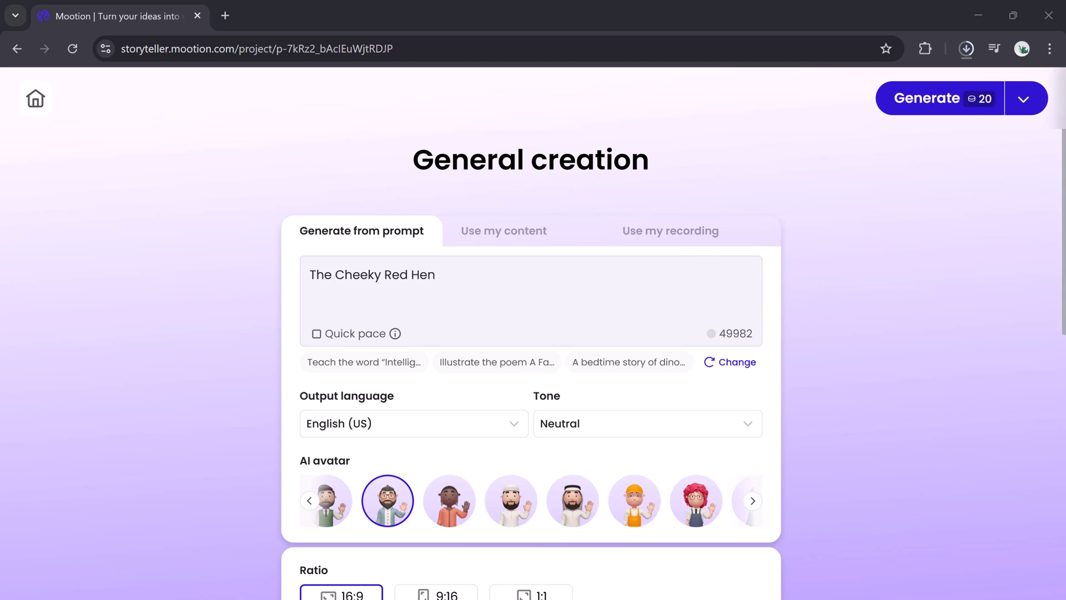
Look through the Use my content and Use my recording options in General creation.
scroll(816, 522, "down", 8)
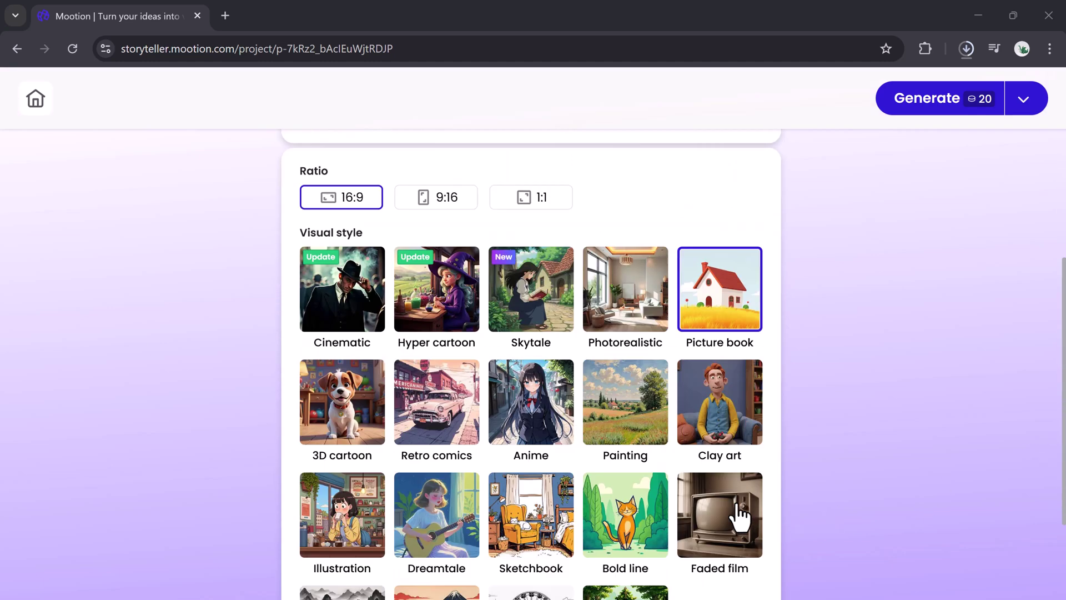
scroll(739, 517, "up", 8)
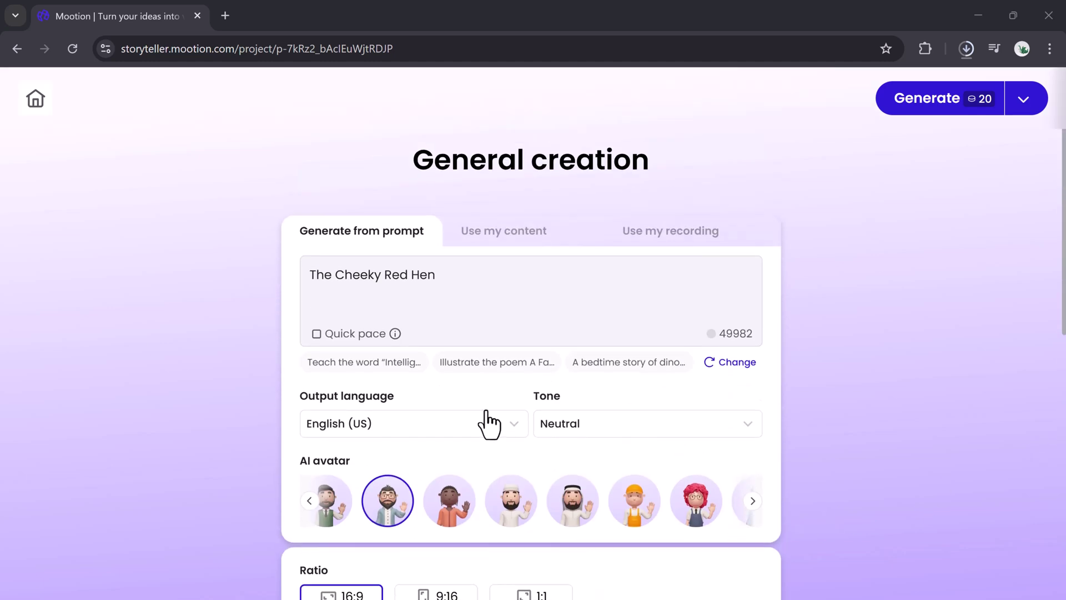
left_click(449, 283)
left_click(513, 236)
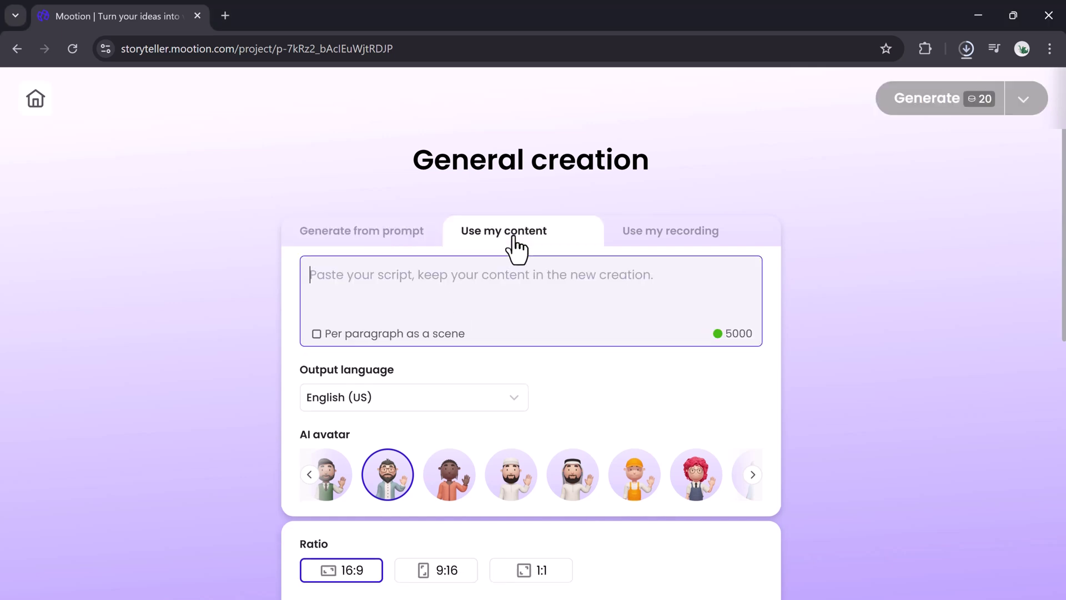
left_click(641, 239)
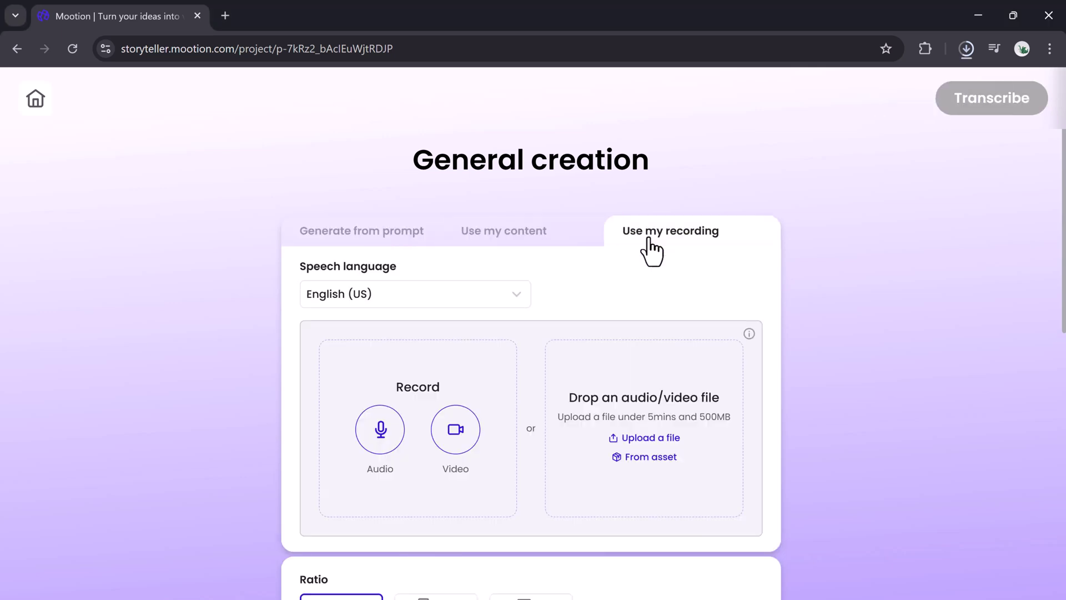
scroll(555, 306, "down", 3)
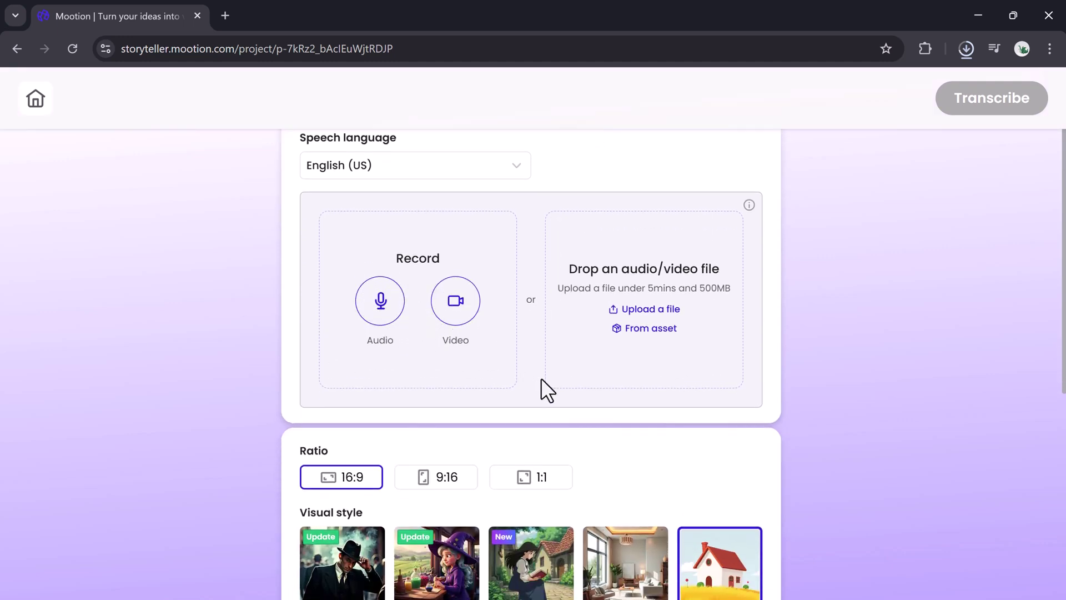
scroll(517, 344, "down", 1)
scroll(515, 331, "down", 3)
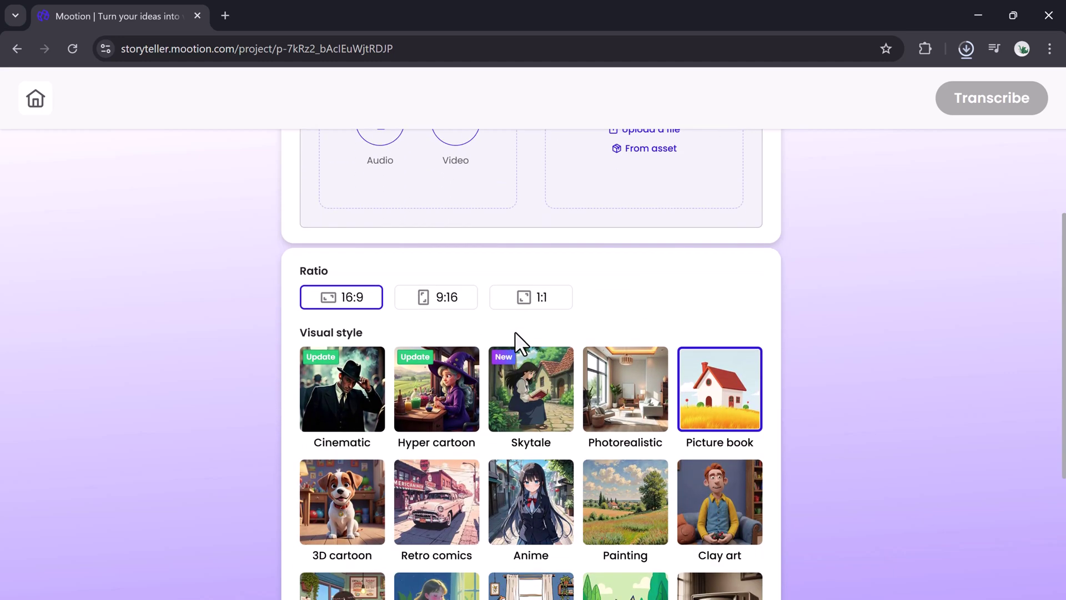
scroll(514, 331, "up", 4)
scroll(514, 332, "down", 6)
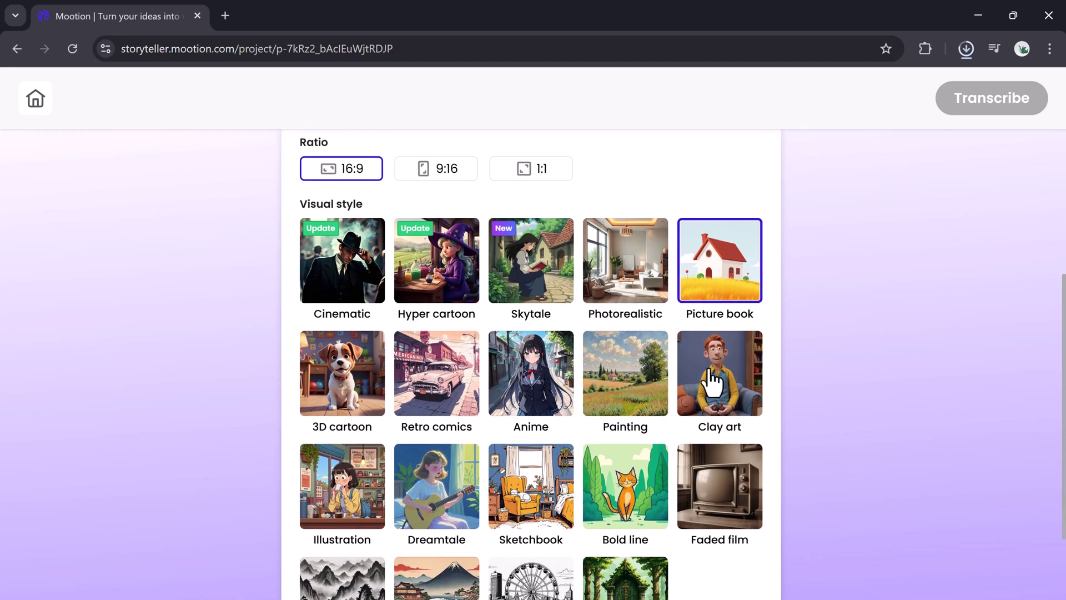
scroll(743, 392, "down", 3)
scroll(743, 392, "up", 10)
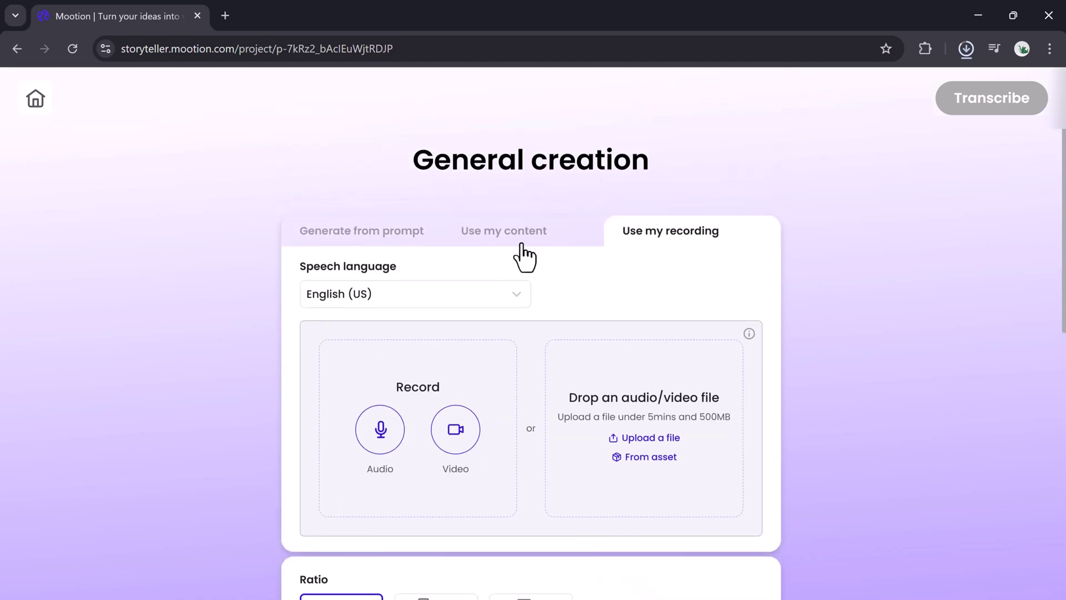
Return to Generate from prompt with 'The Cheeky Red Hen' as the story prompt.
left_click(519, 243)
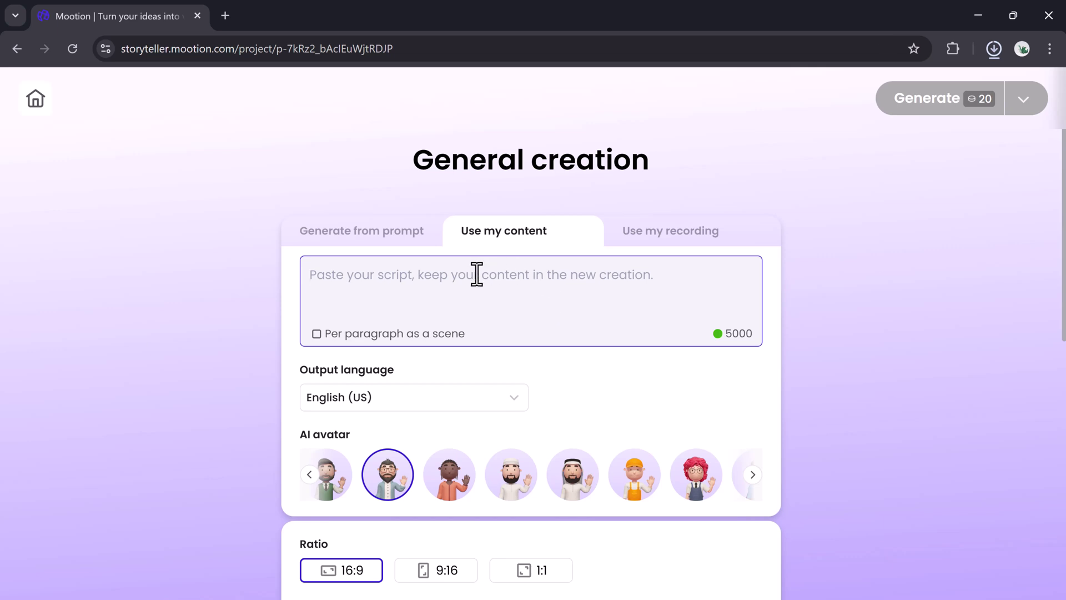
left_click(422, 242)
left_click(450, 273)
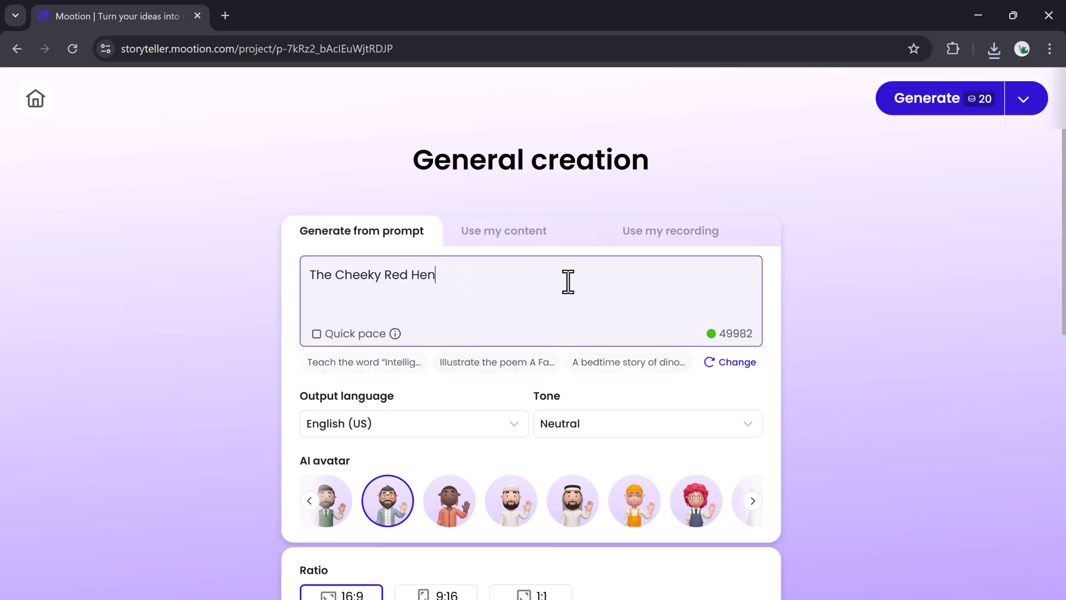
scroll(682, 280, "down", 2)
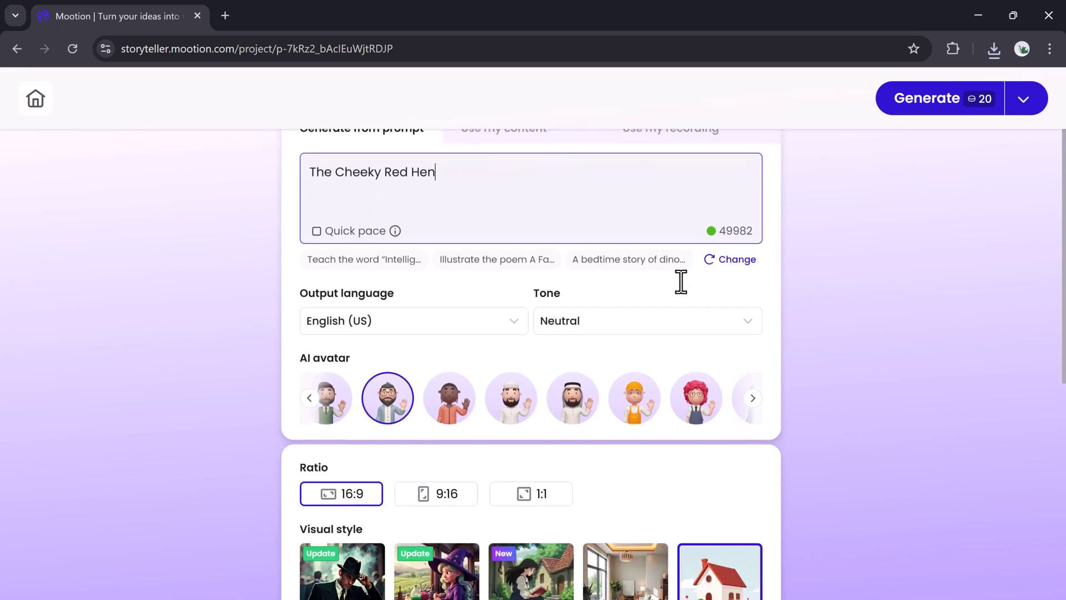
scroll(682, 283, "up", 2)
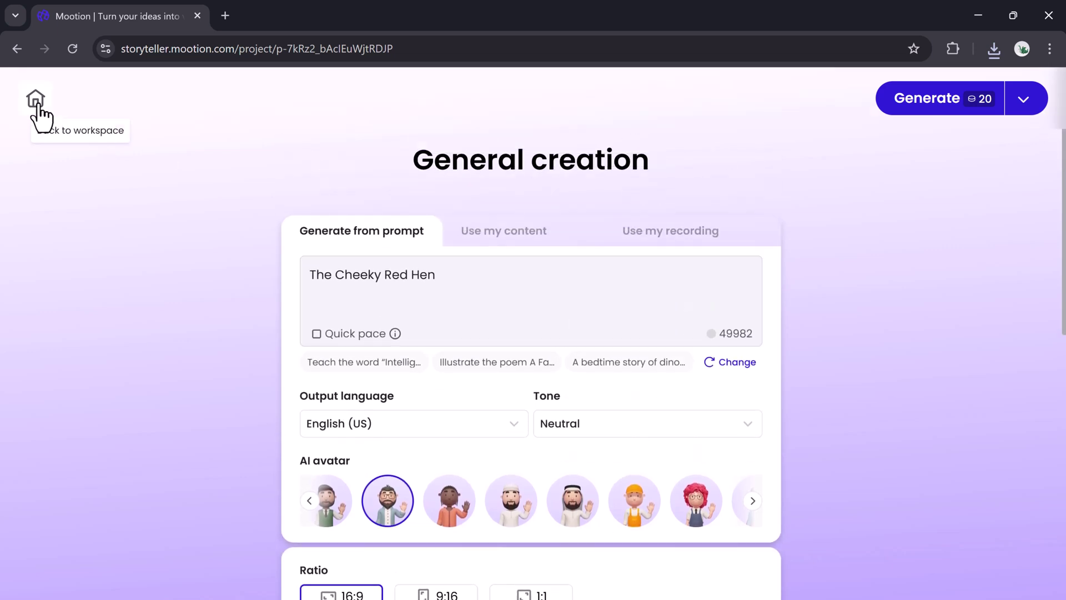
Go back to the workspace, scroll through recent projects and Gallery, then return to the top.
left_click(35, 99)
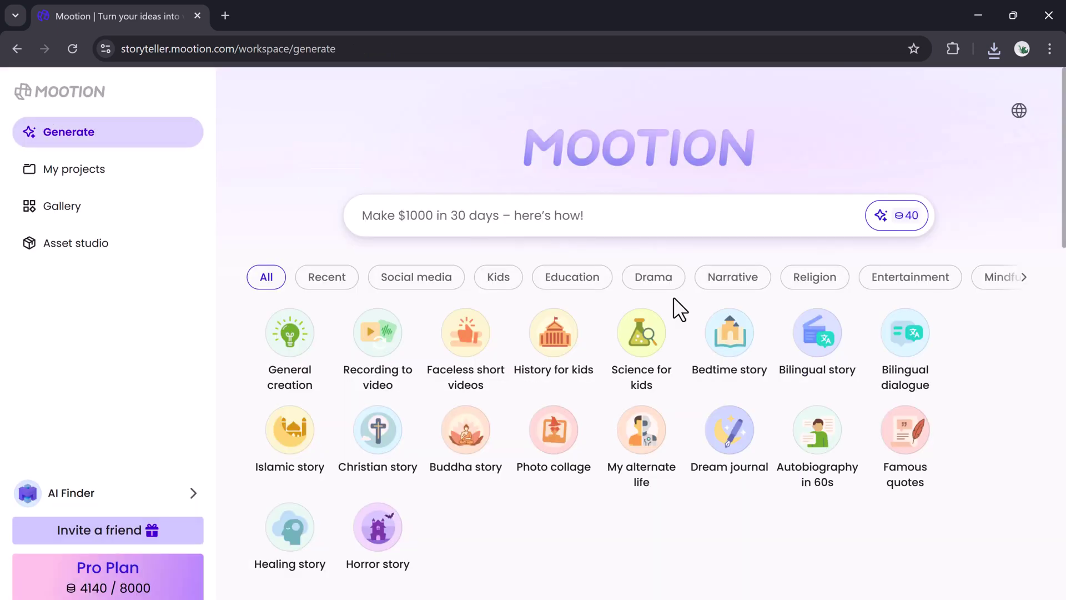
scroll(431, 323, "down", 7)
scroll(698, 429, "down", 5)
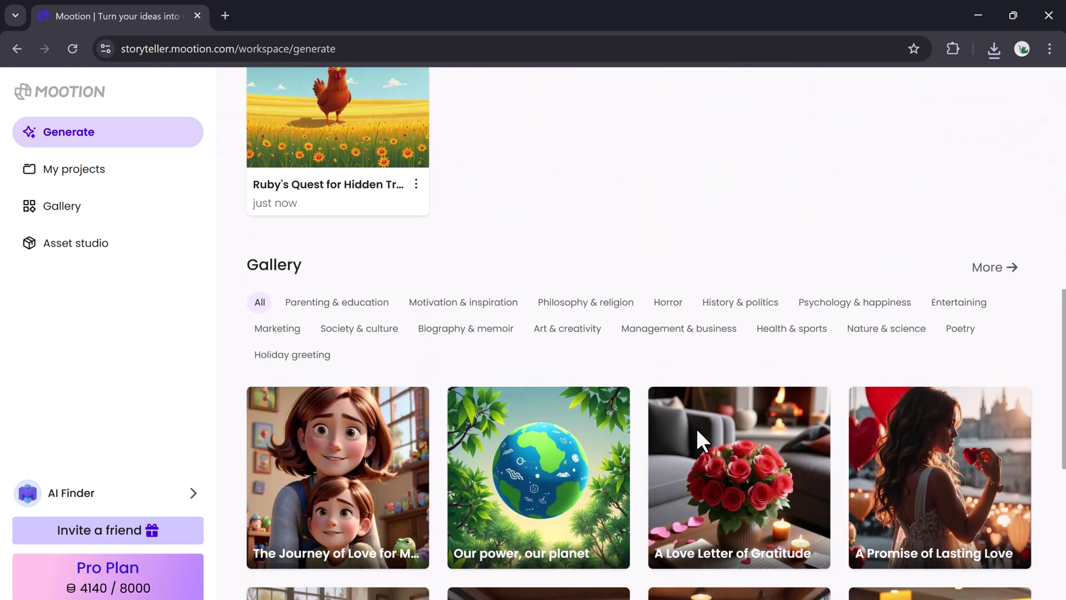
scroll(697, 429, "down", 6)
scroll(698, 442, "down", 3)
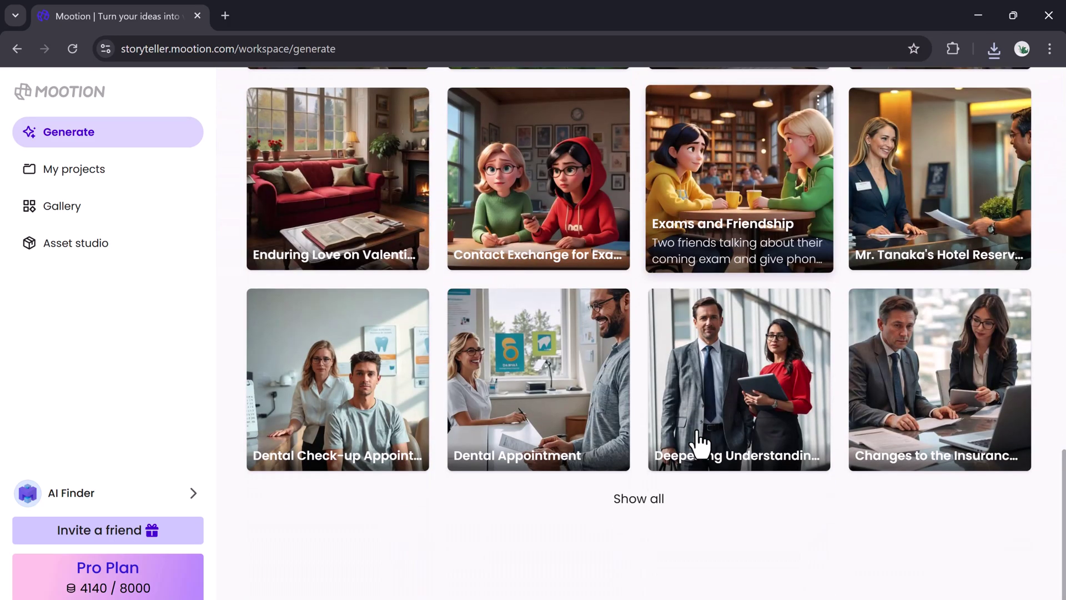
scroll(781, 548, "up", 15)
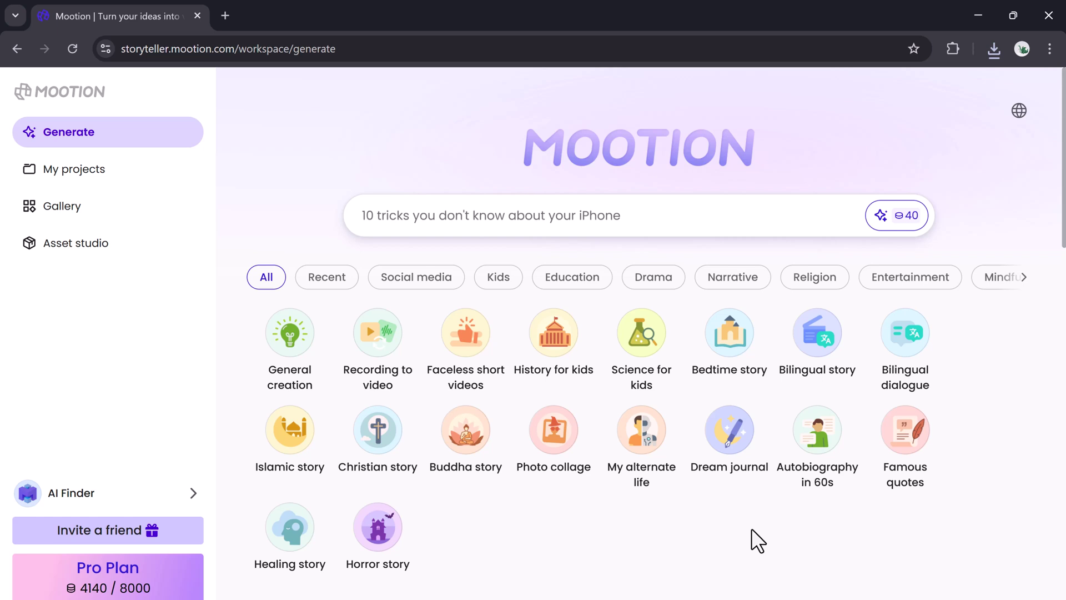